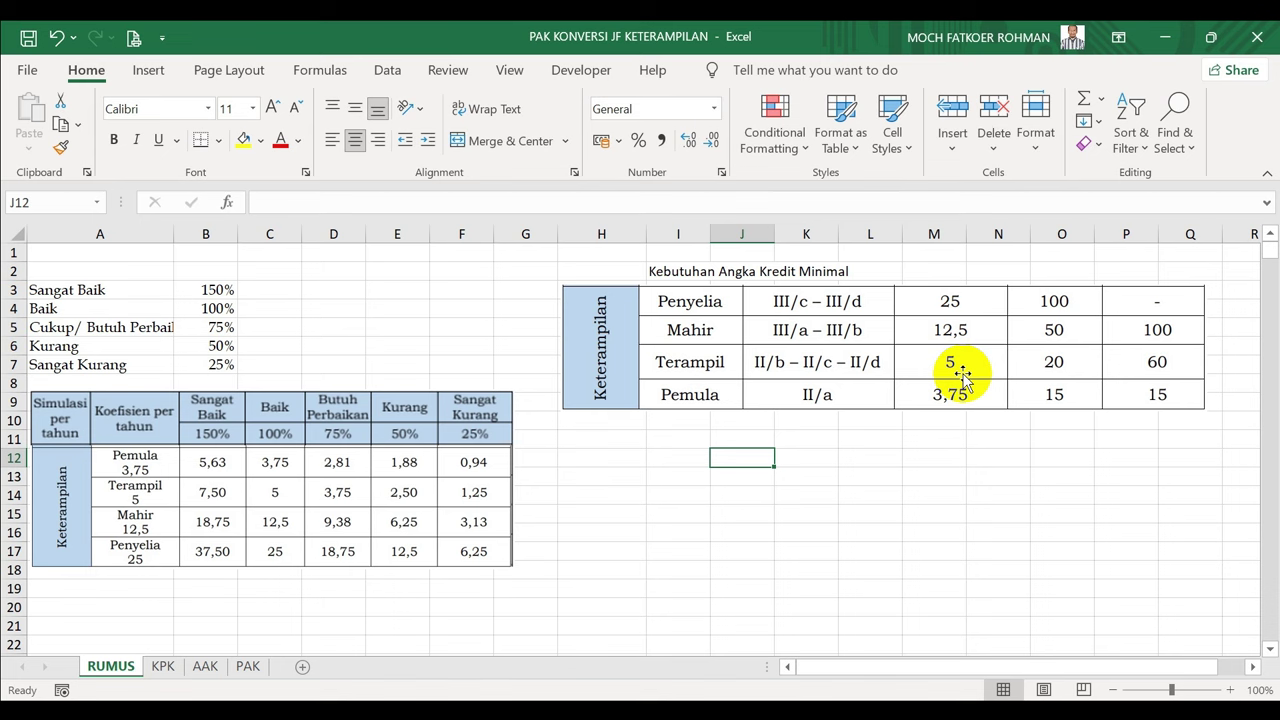
Open the KPK sheet and go to the letterhead at its beginning
{"action": "left_click", "coordinate": [168, 670]}
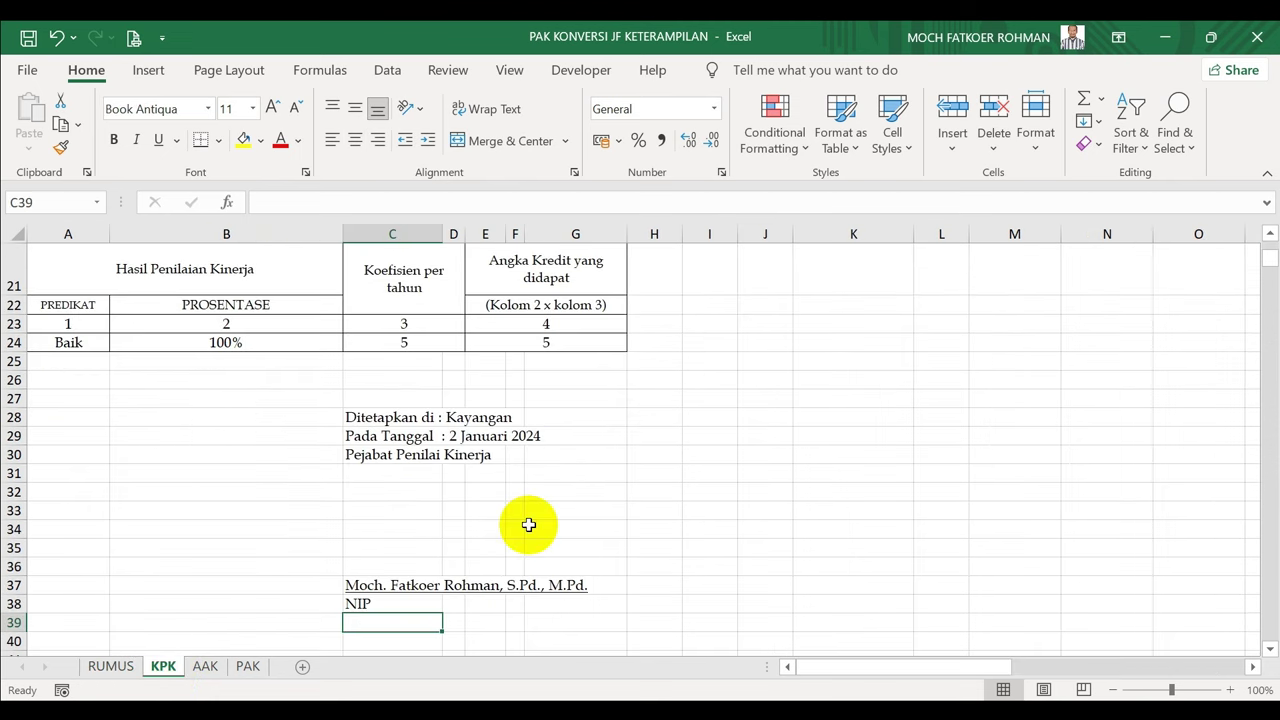
{"action": "key", "text": "ctrl+Up"}
{"action": "key", "text": "ctrl+Up"}
{"action": "key", "text": "ctrl+Up"}
{"action": "key", "text": "ctrl+Up"}
{"action": "key", "text": "ctrl+Up"}
{"action": "key", "text": "ctrl+Up"}
{"action": "key", "text": "ctrl+Up"}
{"action": "key", "text": "ctrl+Up"}
{"action": "key", "text": "ctrl+Up"}
{"action": "key", "text": "ctrl+Up"}
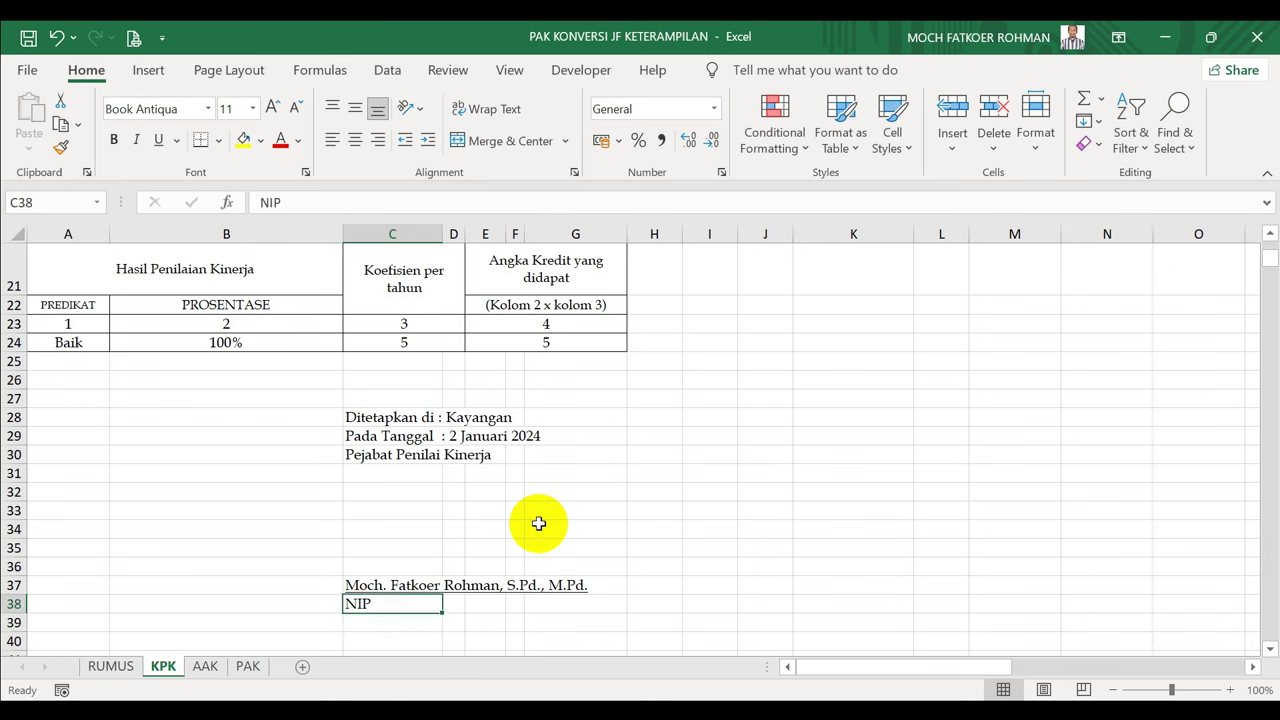
{"action": "key", "text": "ctrl+Up"}
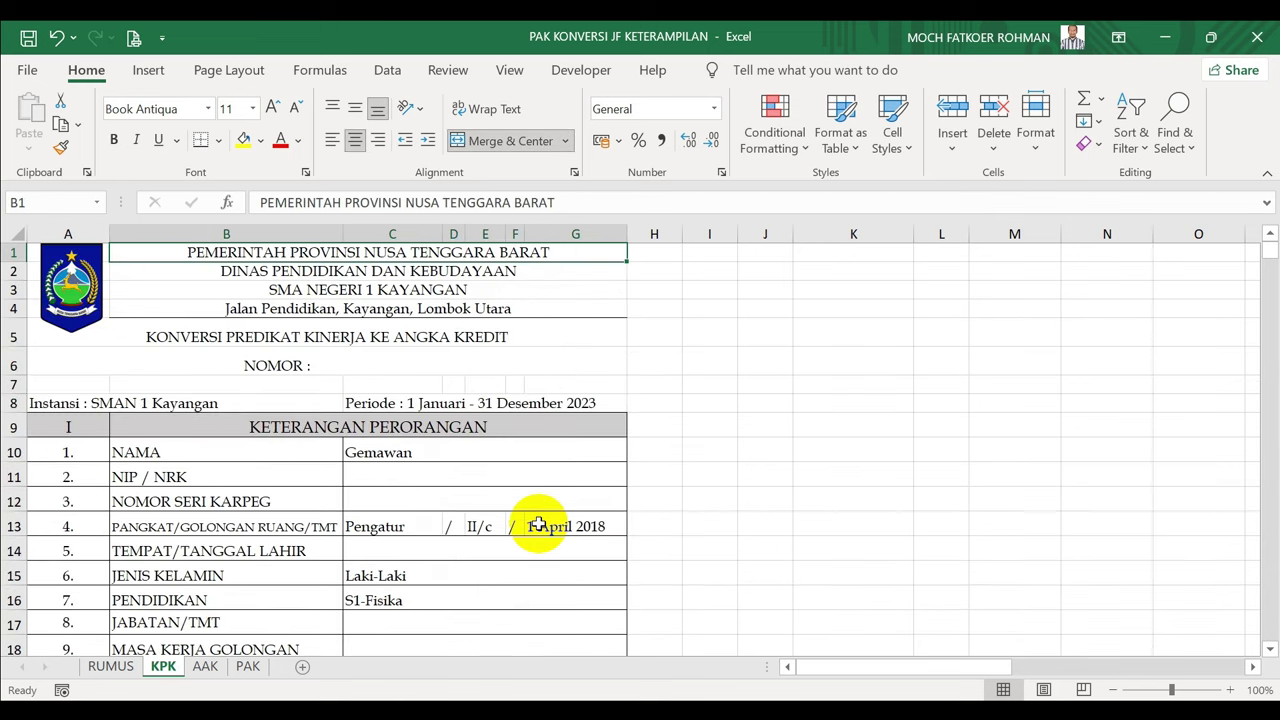
Examine the KPK form from the letterhead through the personal data rows to the coefficient formula in C24
{"action": "key", "text": "Down"}
{"action": "key", "text": "Down"}
{"action": "key", "text": "Down"}
{"action": "key", "text": "Down"}
{"action": "key", "text": "Down"}
{"action": "key", "text": "Down"}
{"action": "key", "text": "Down"}
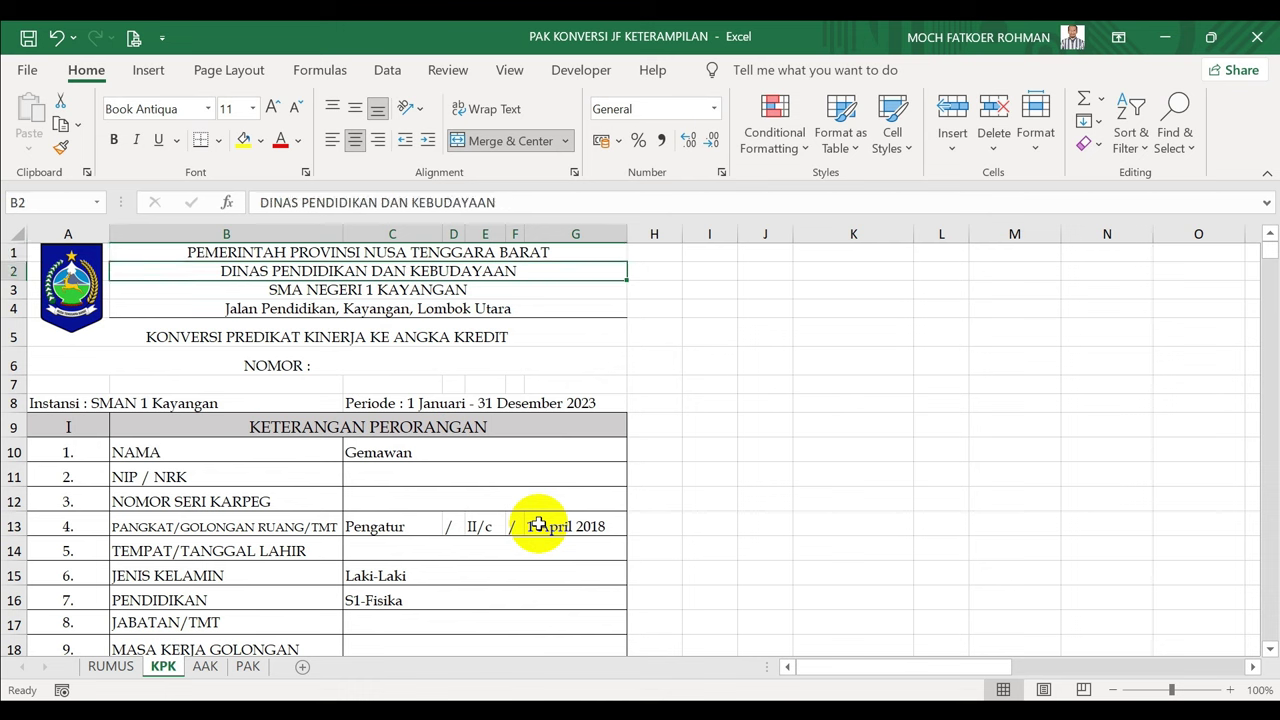
{"action": "key", "text": "Right"}
{"action": "key", "text": "Down"}
{"action": "key", "text": "Down"}
{"action": "key", "text": "Down"}
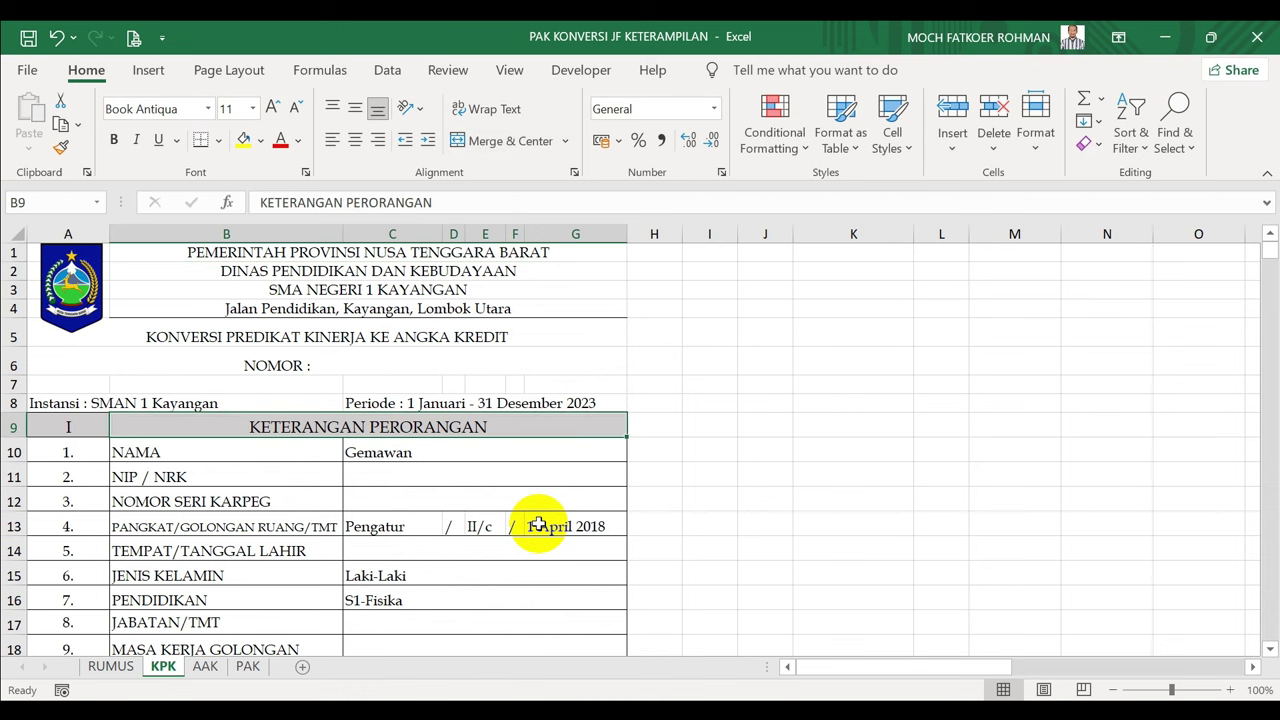
{"action": "key", "text": "Down"}
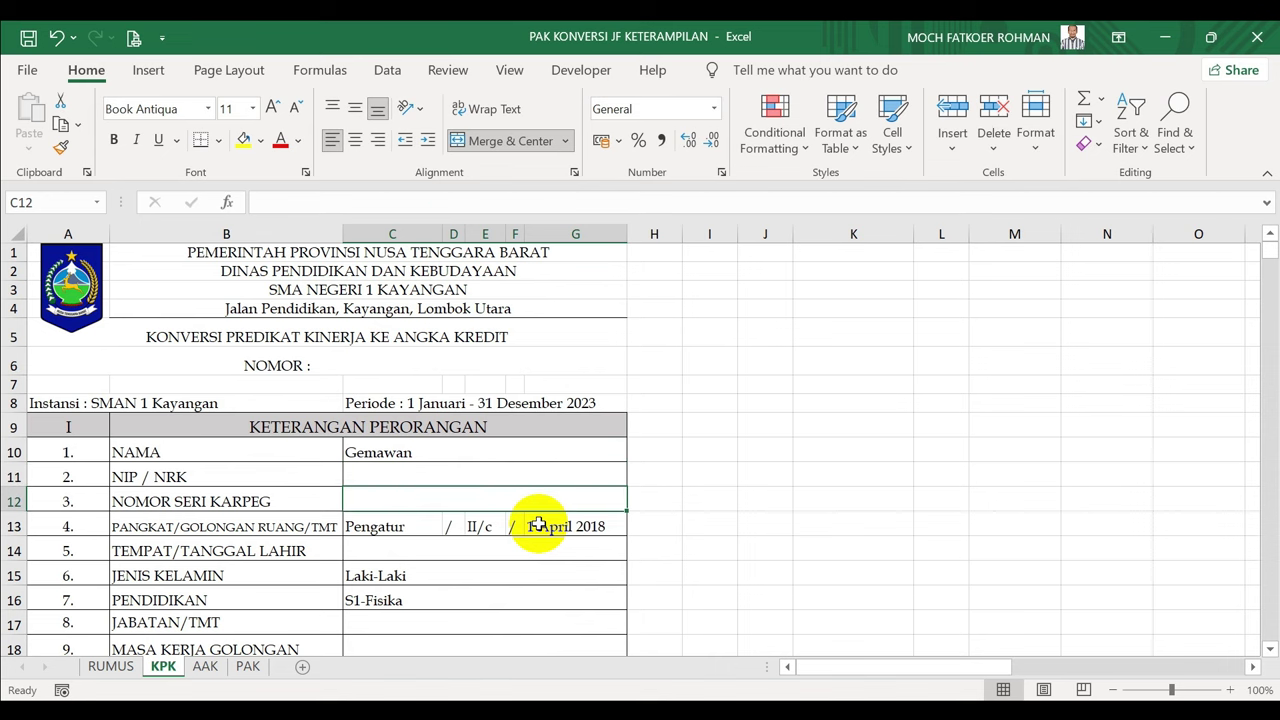
{"action": "key", "text": "Down"}
{"action": "key", "text": "Down"}
{"action": "key", "text": "Down"}
{"action": "key", "text": "Down"}
{"action": "key", "text": "Down"}
{"action": "key", "text": "Down"}
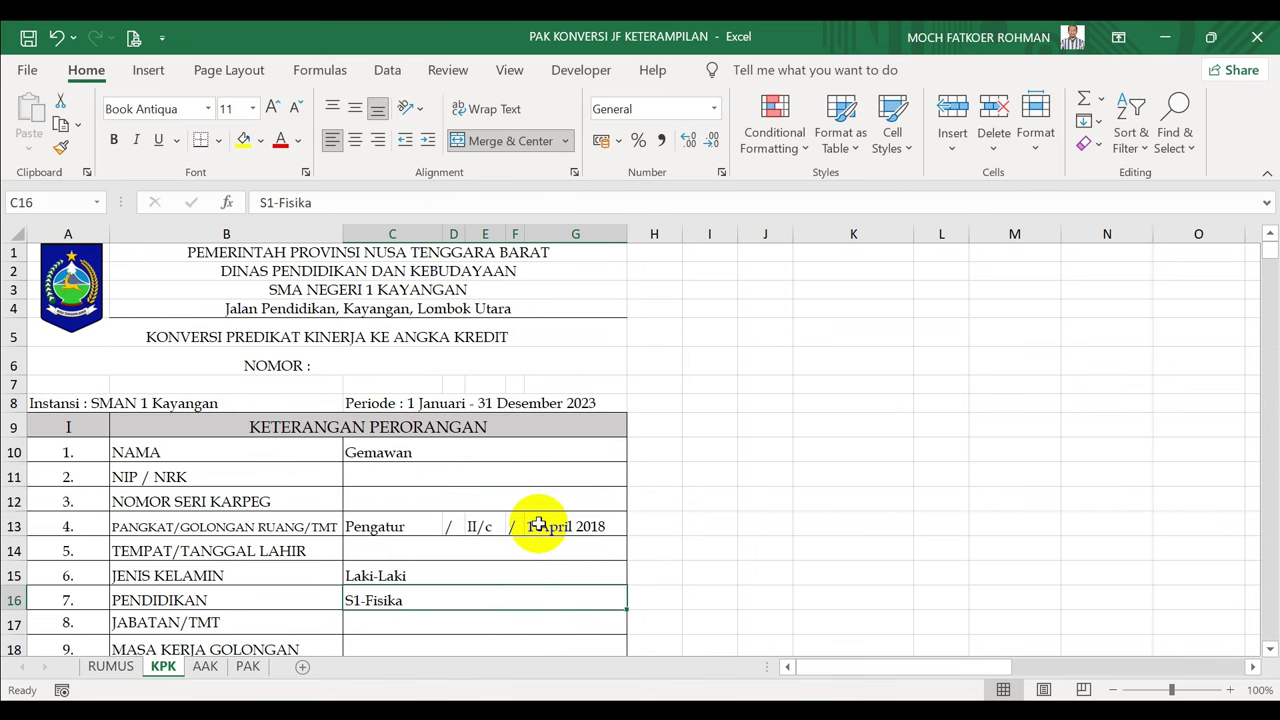
{"action": "key", "text": "Down"}
{"action": "key", "text": "Down"}
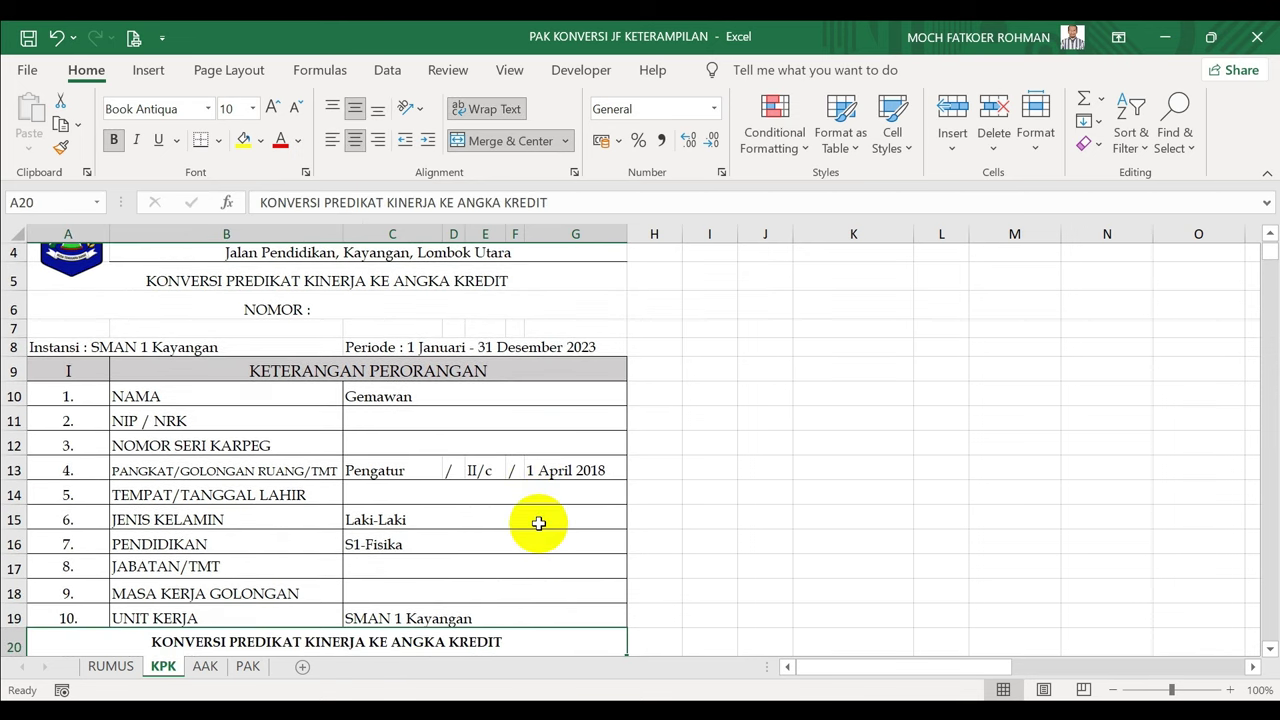
{"action": "key", "text": "Down"}
{"action": "key", "text": "Down"}
{"action": "key", "text": "Down"}
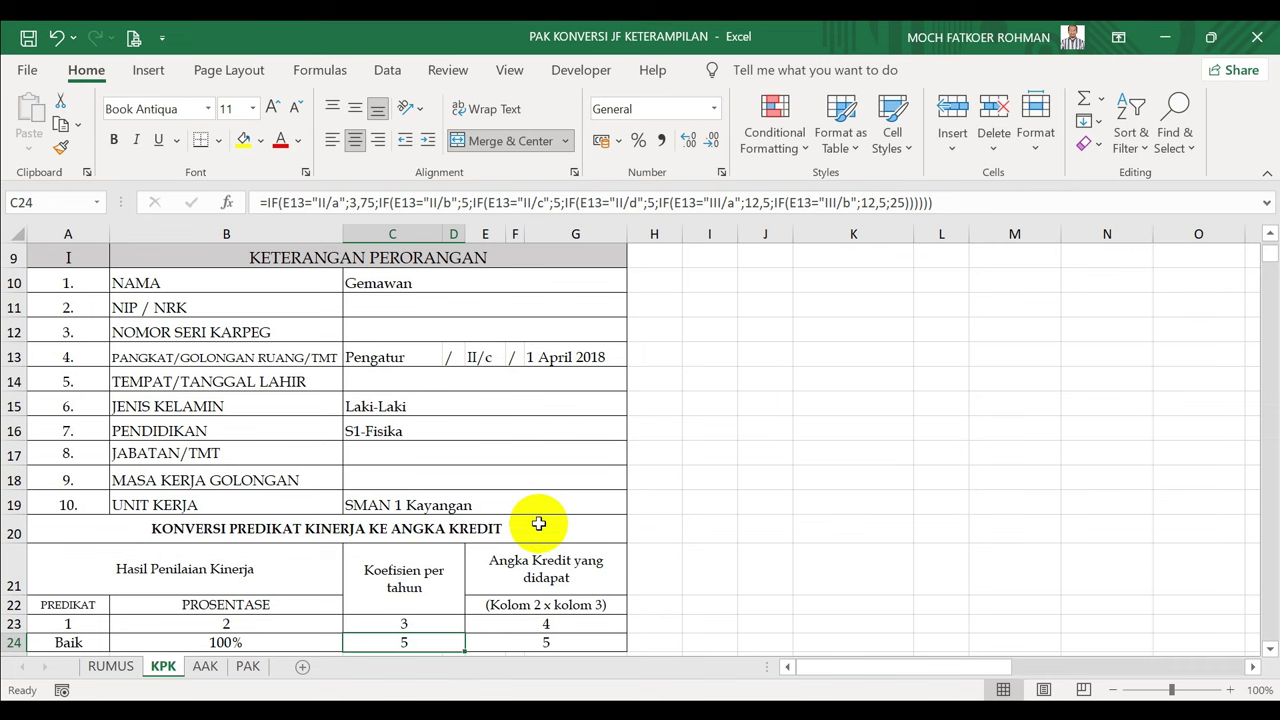
Review the available ranks for cell C13 and choose Pengatur
{"action": "left_click", "coordinate": [428, 357]}
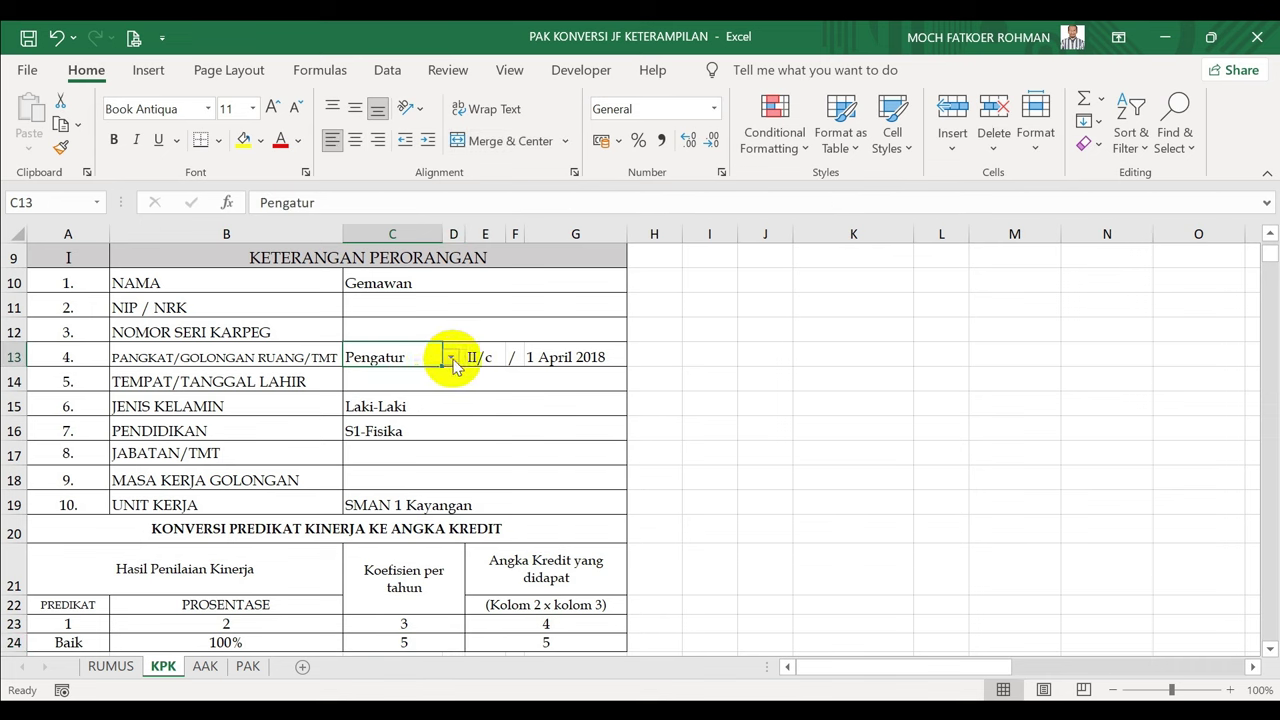
{"action": "left_click", "coordinate": [451, 357]}
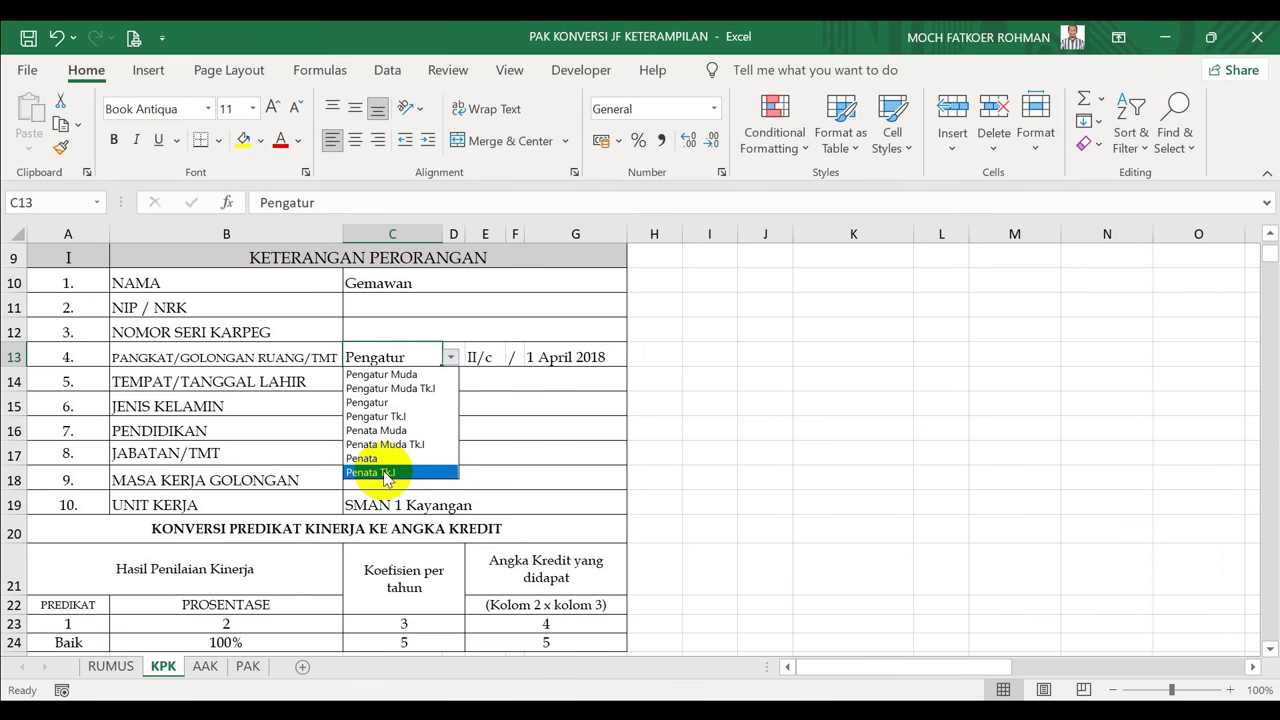
{"action": "key", "text": "Escape"}
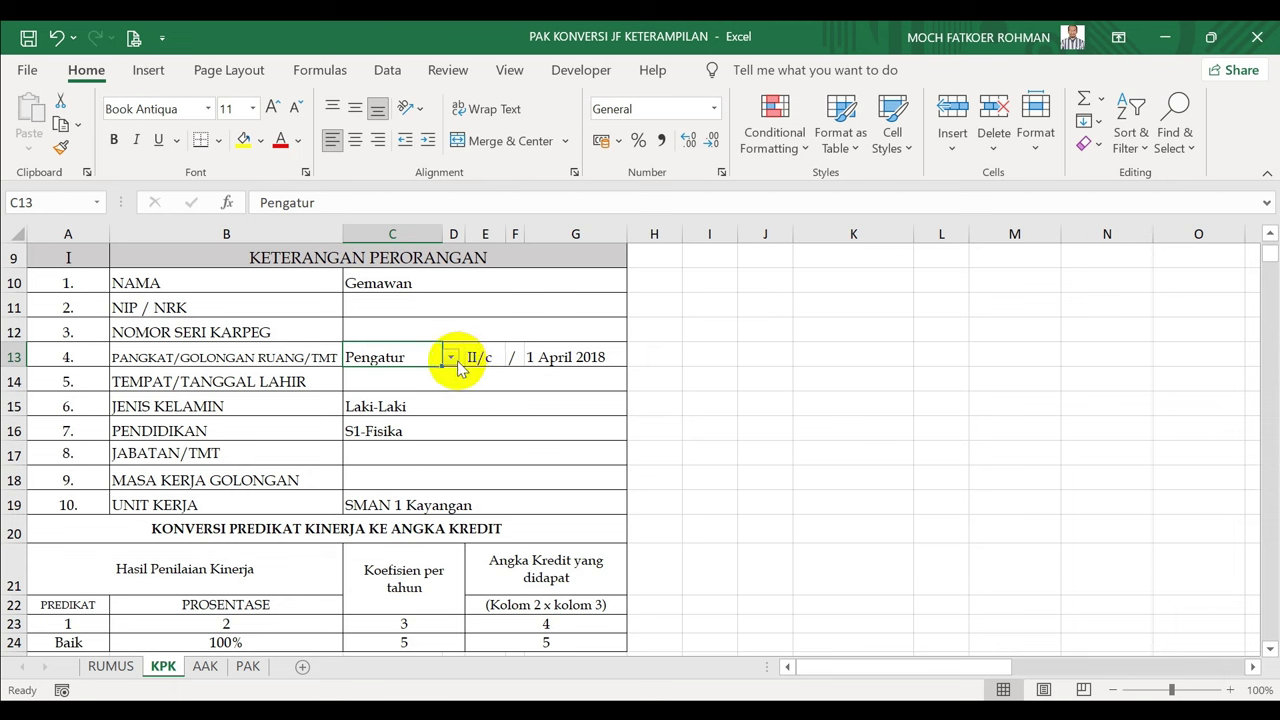
{"action": "left_click", "coordinate": [452, 358]}
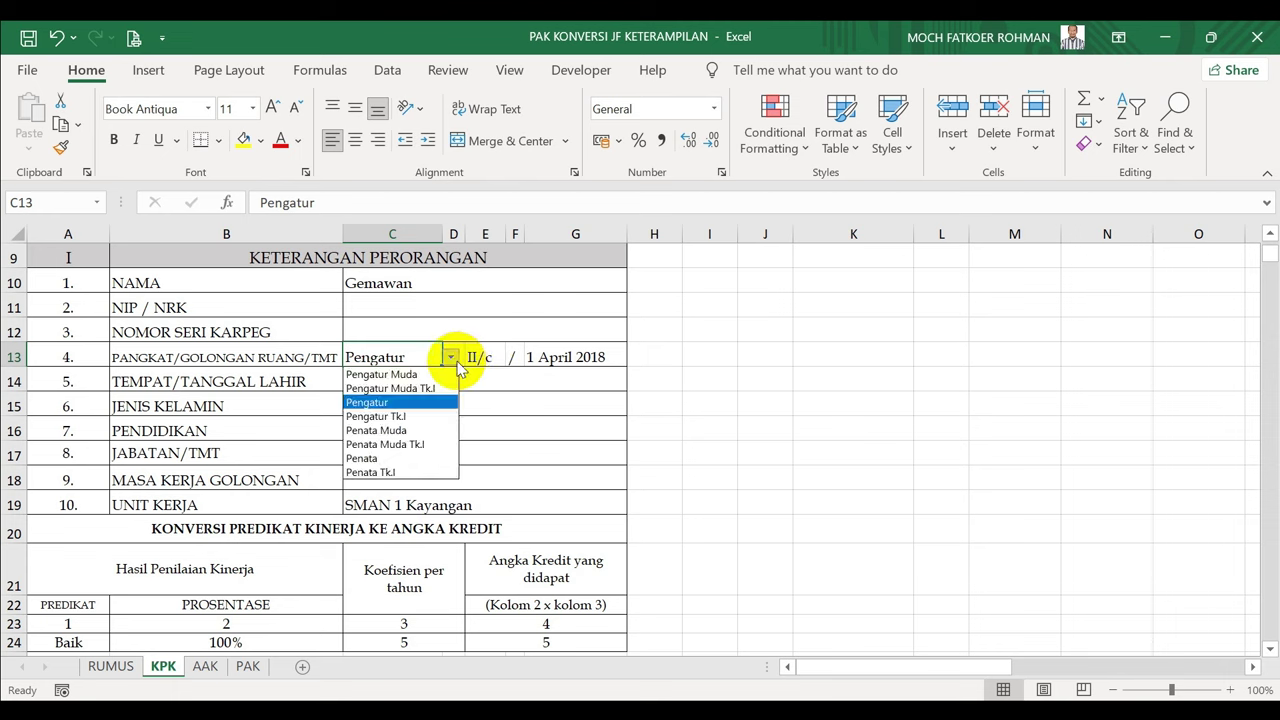
{"action": "left_click", "coordinate": [378, 401]}
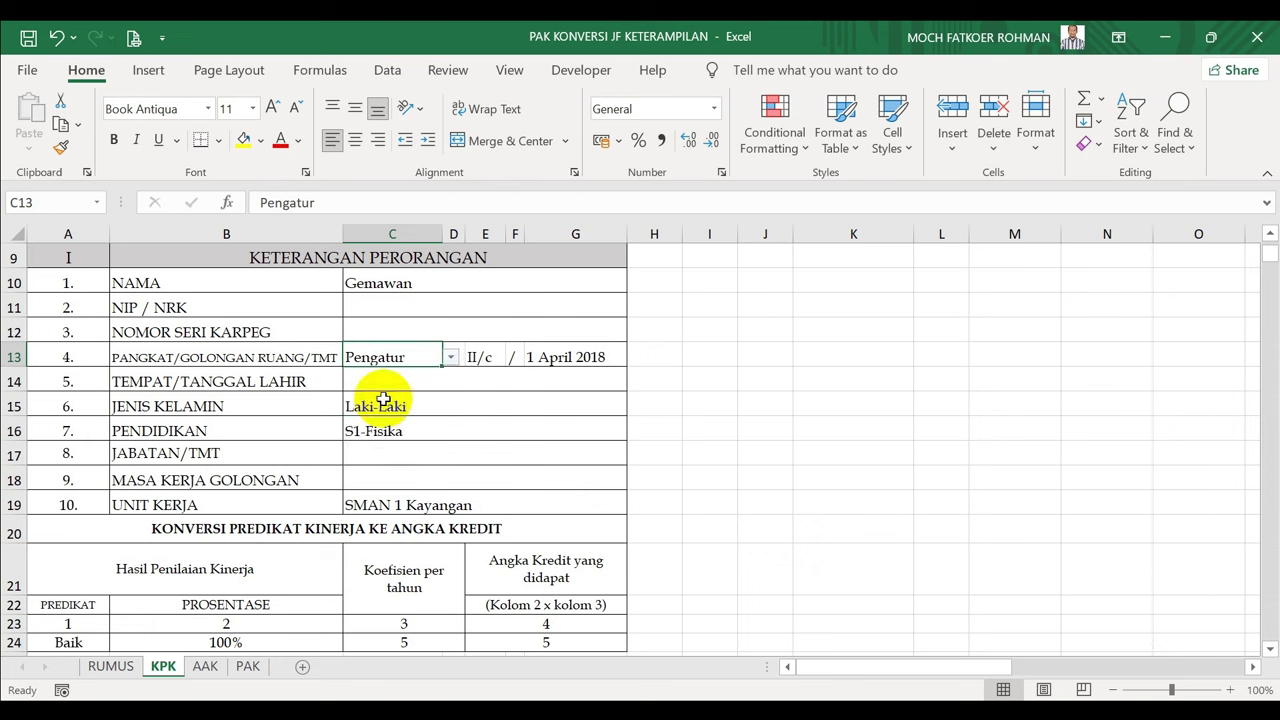
Try the rank Penata and then Pengatur Muda in cell C13
{"action": "left_click", "coordinate": [451, 362]}
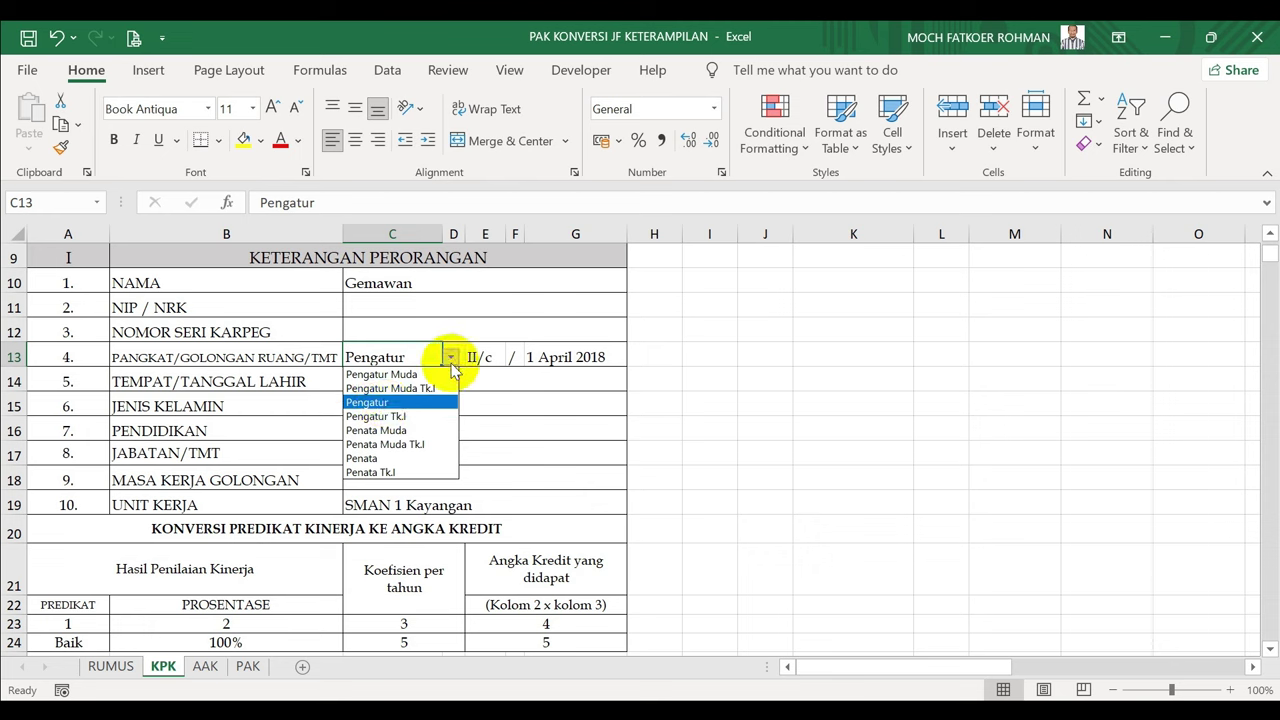
{"action": "left_click", "coordinate": [386, 459]}
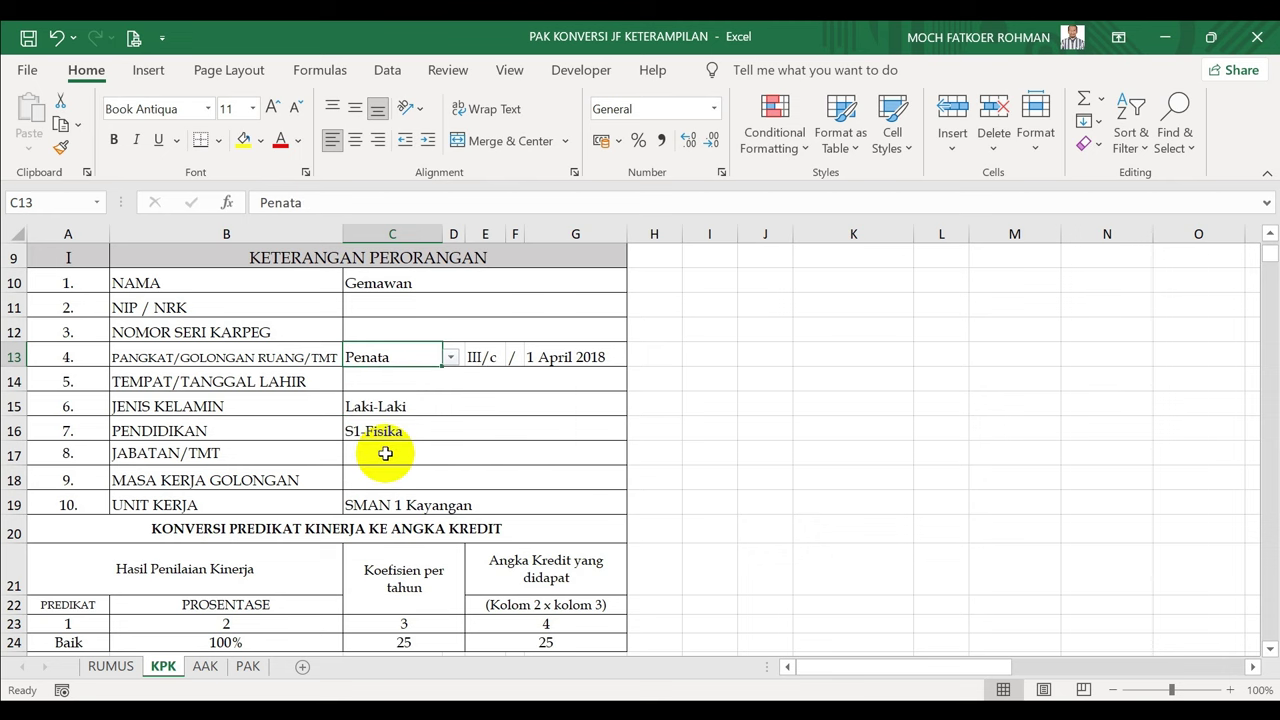
{"action": "left_click", "coordinate": [452, 363]}
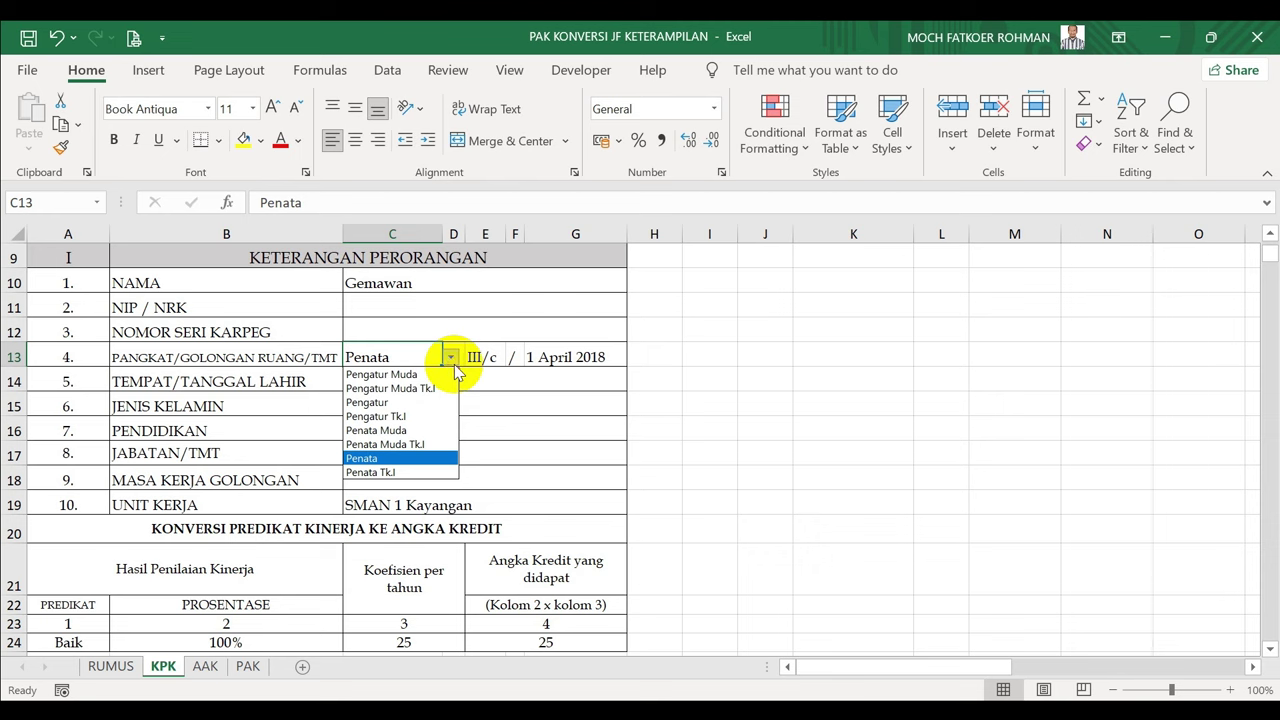
{"action": "left_click", "coordinate": [402, 375]}
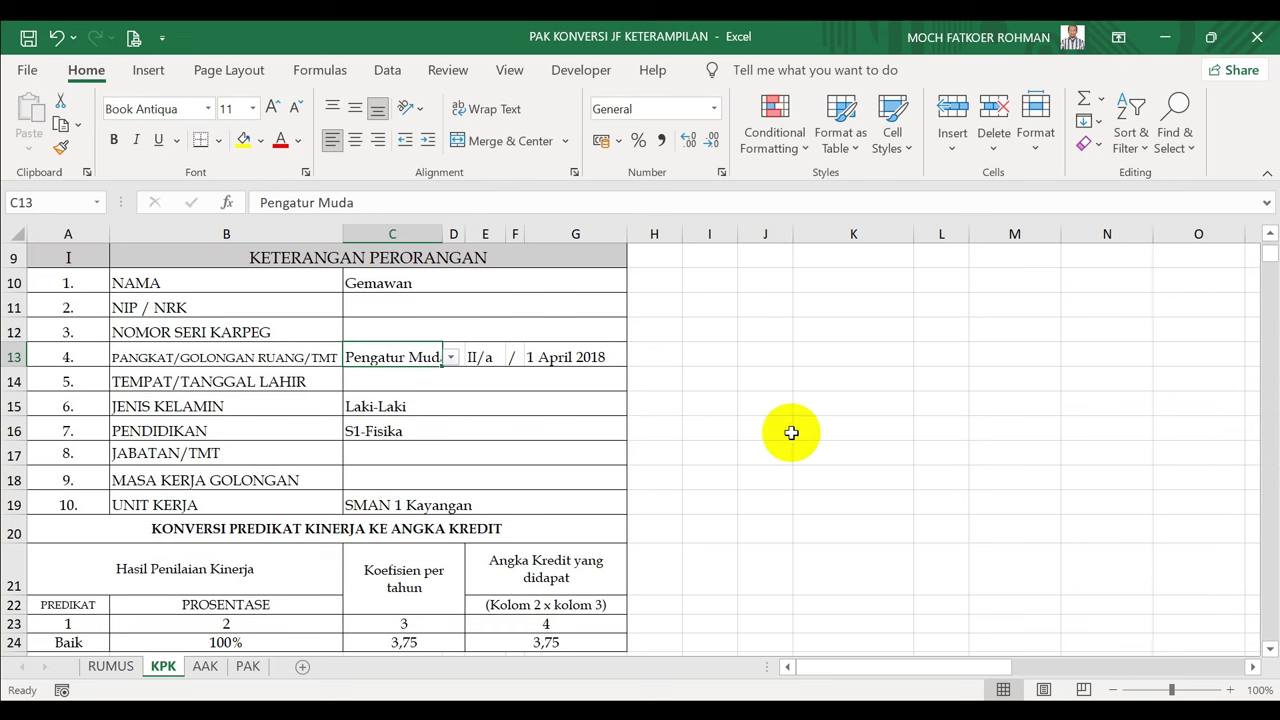
Set the performance predicate in cell A24 to Sangat Baik
{"action": "scroll", "coordinate": [791, 432], "scroll_direction": "up", "scroll_amount": 1}
{"action": "scroll", "coordinate": [791, 432], "scroll_direction": "down", "scroll_amount": 2}
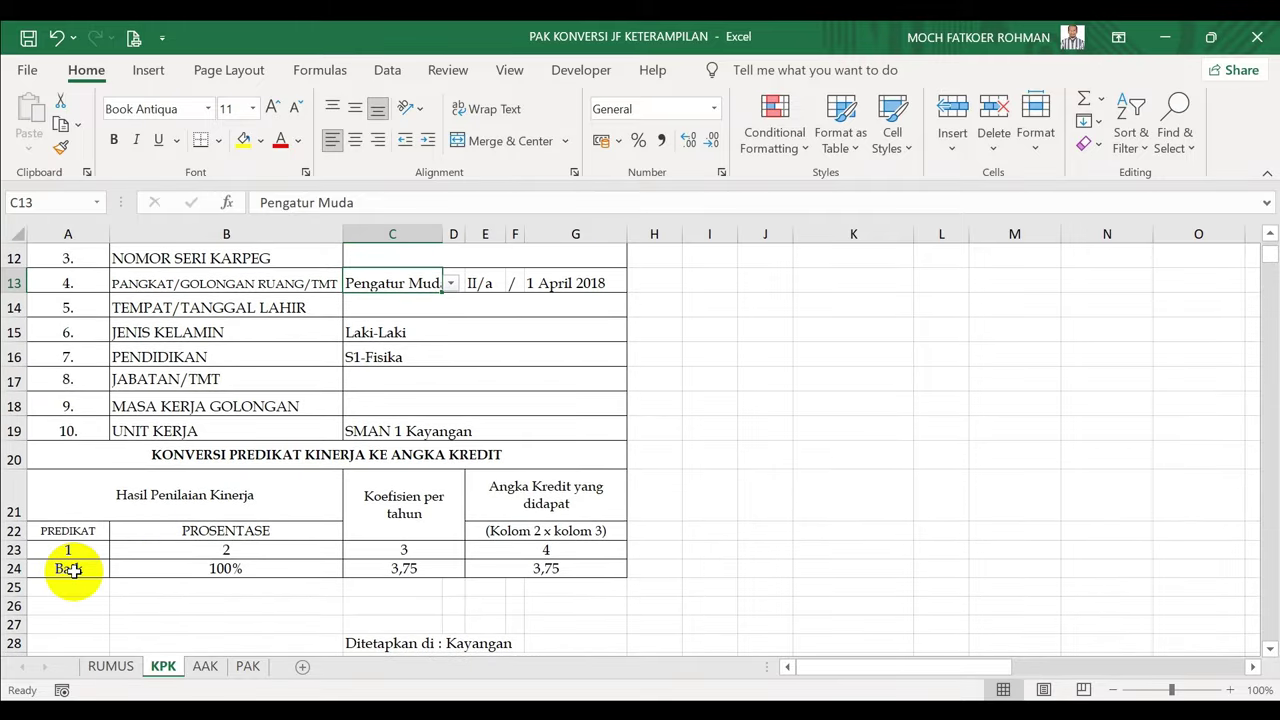
{"action": "left_click", "coordinate": [72, 568]}
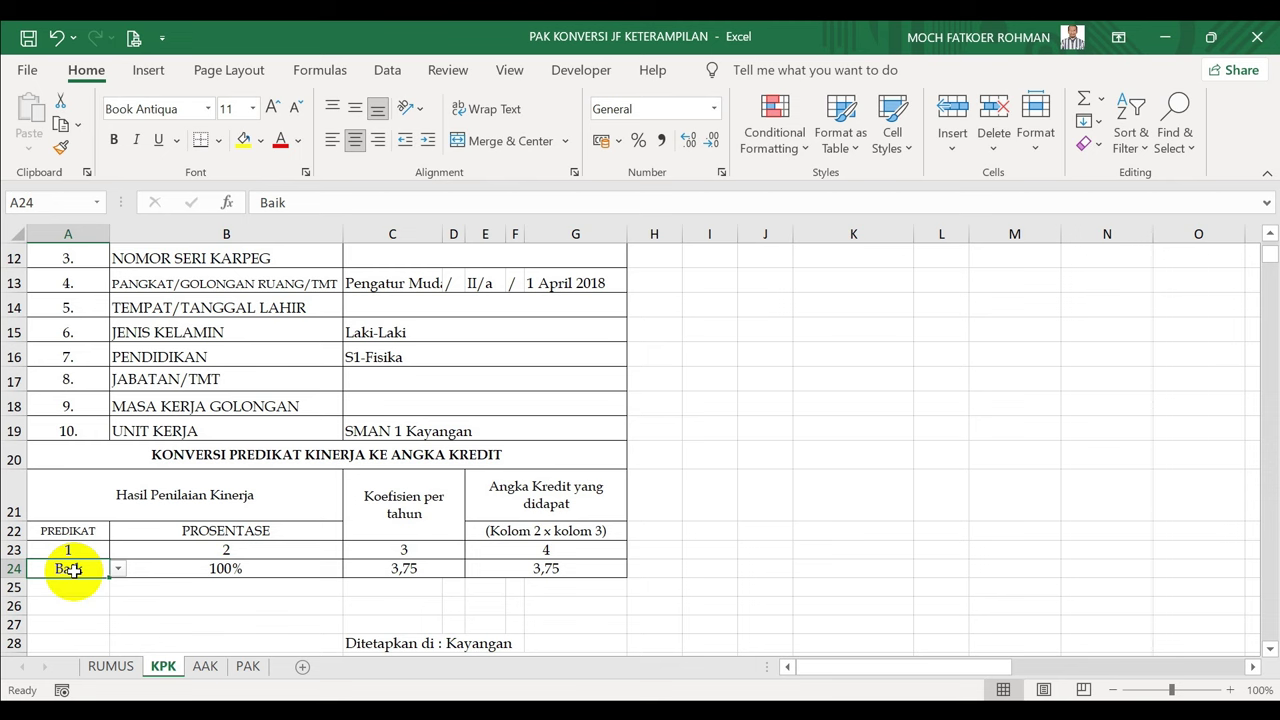
{"action": "left_click", "coordinate": [118, 568]}
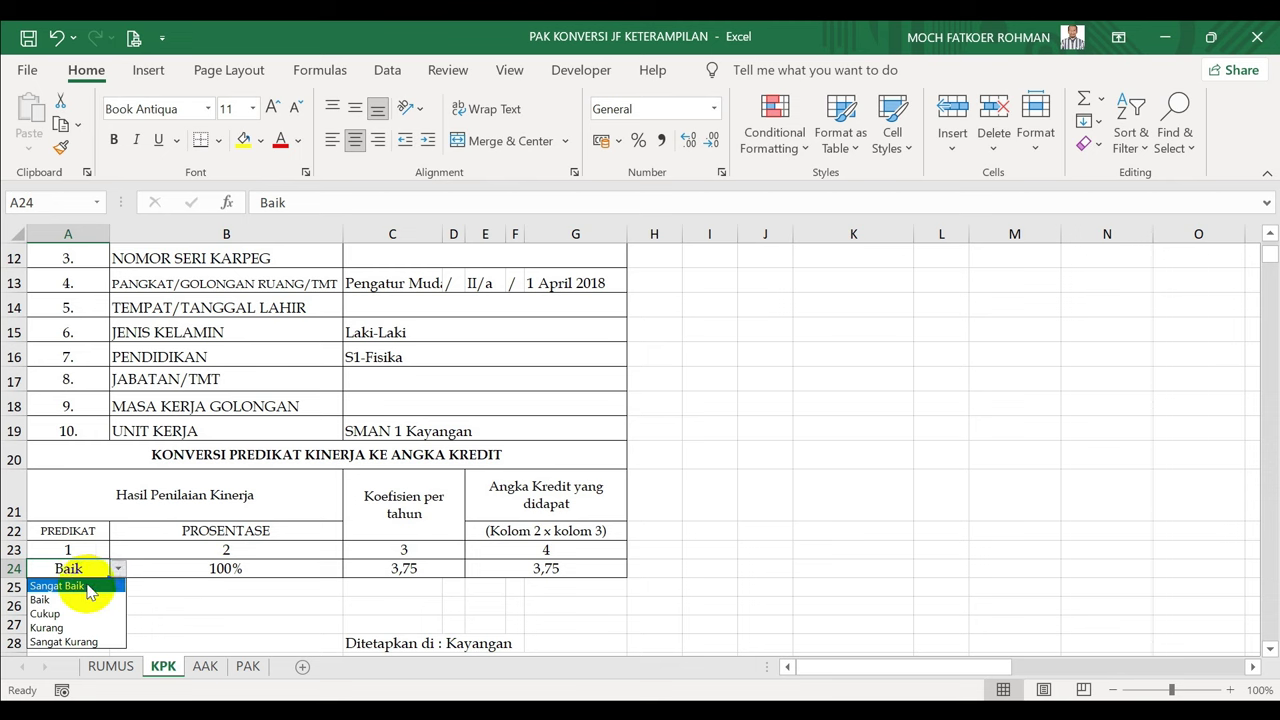
{"action": "left_click", "coordinate": [88, 586]}
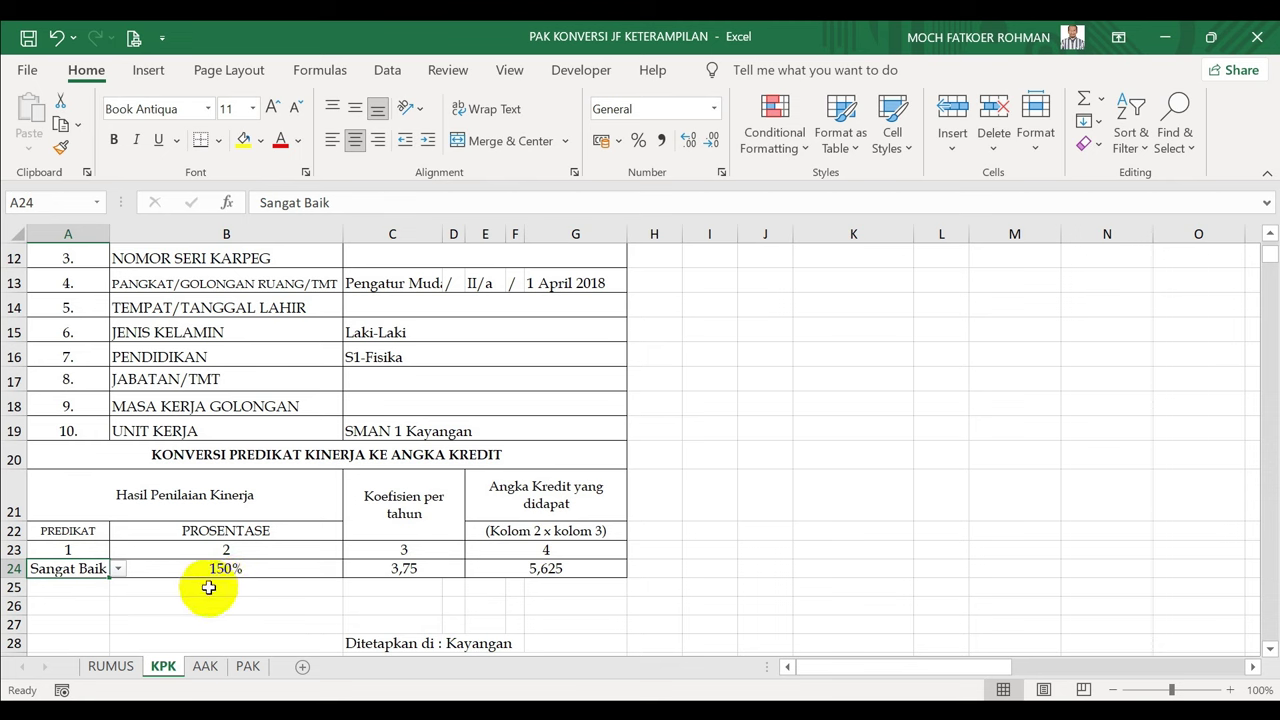
Set the performance predicate in A24 to Cukup and inspect the annual coefficient formula in C24
{"action": "left_click", "coordinate": [118, 570]}
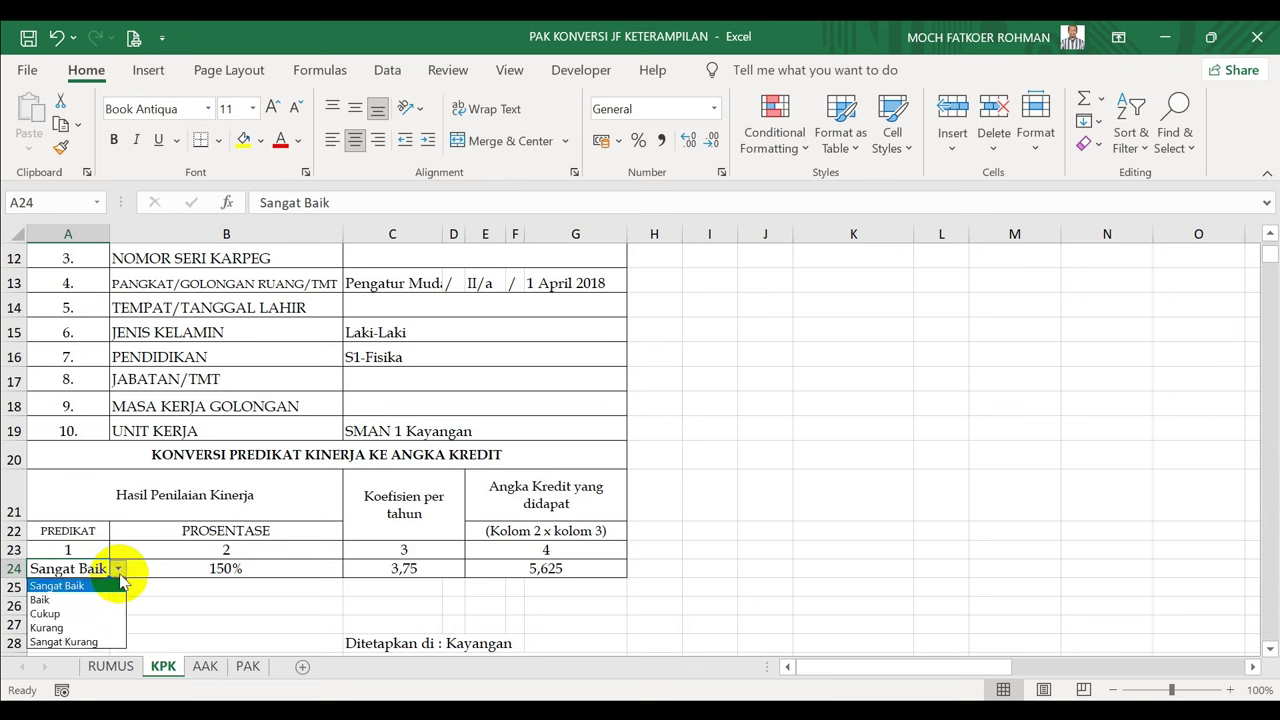
{"action": "left_click", "coordinate": [88, 614]}
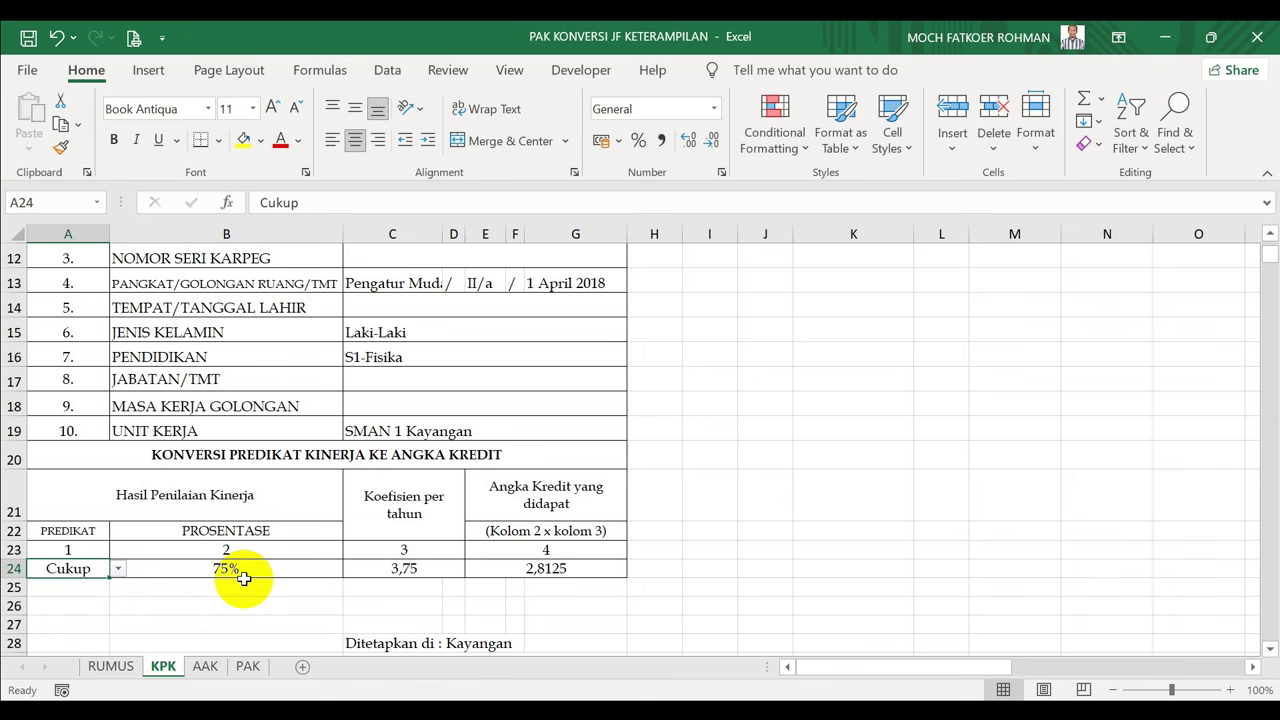
{"action": "left_click", "coordinate": [417, 569]}
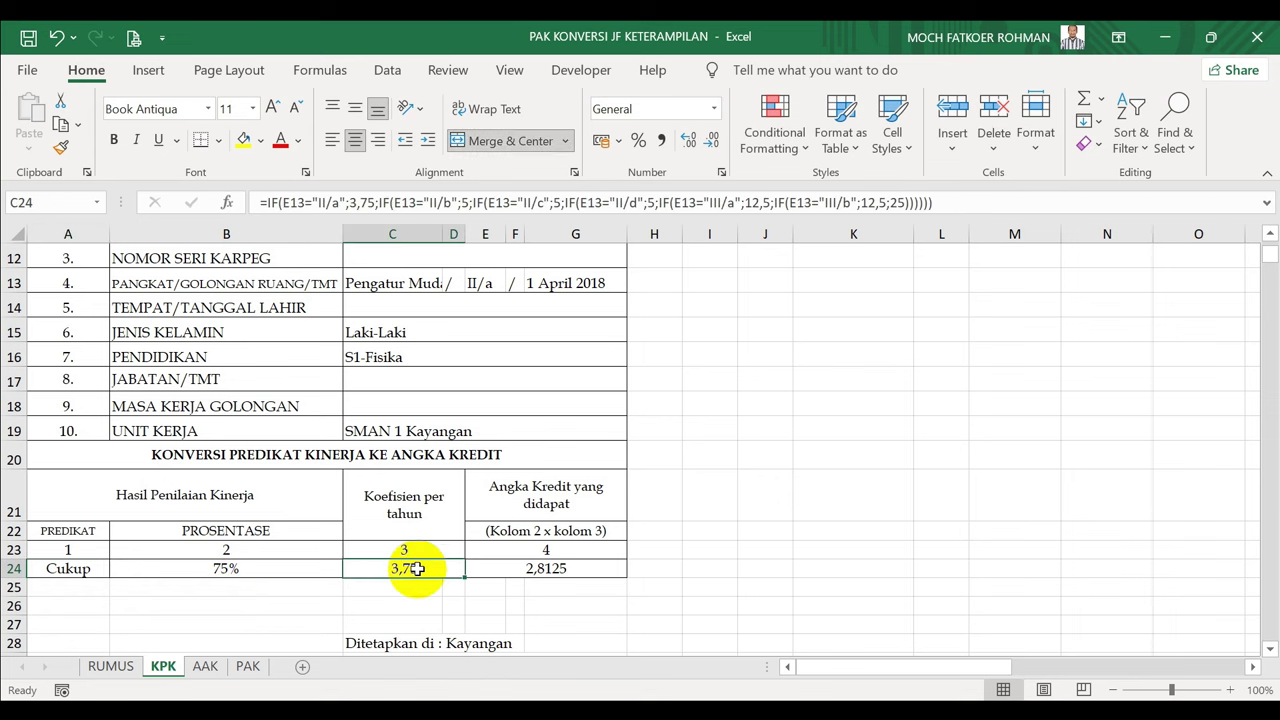
Try the rank Penata Tk.I in C13 and compare its annual coefficient with the tables on the RUMUS sheet
{"action": "left_click", "coordinate": [430, 285]}
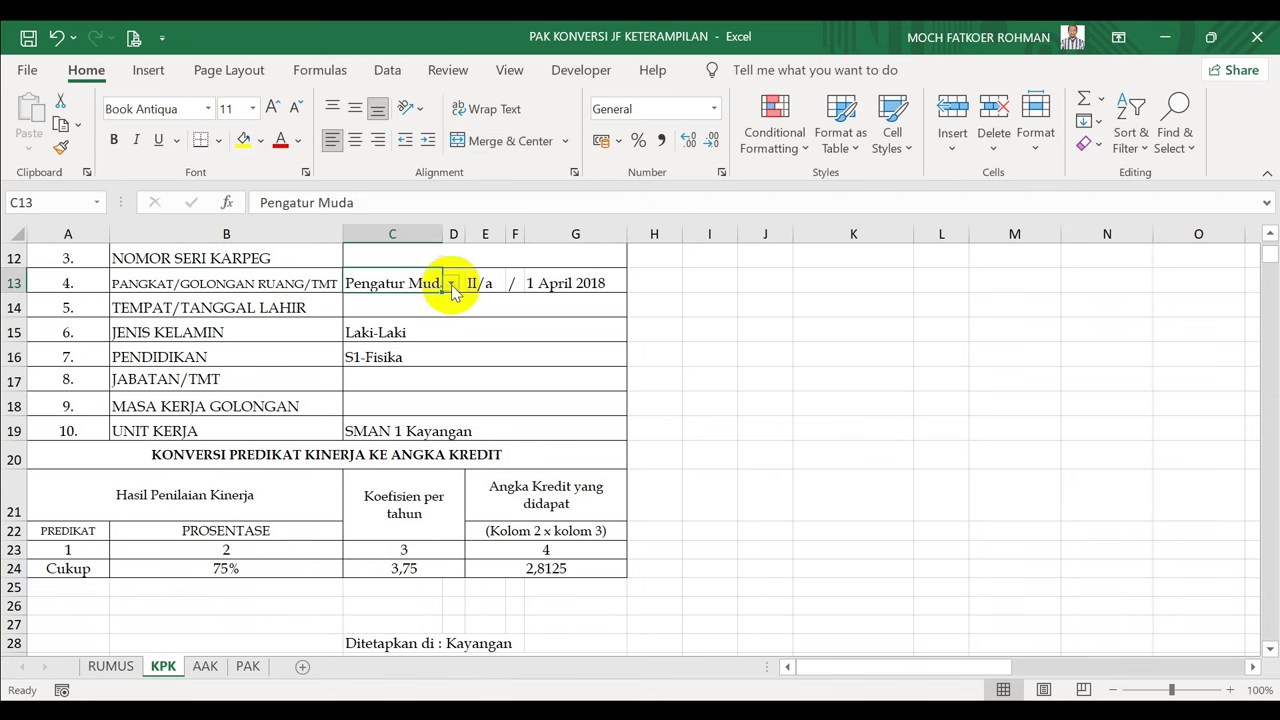
{"action": "left_click", "coordinate": [451, 284]}
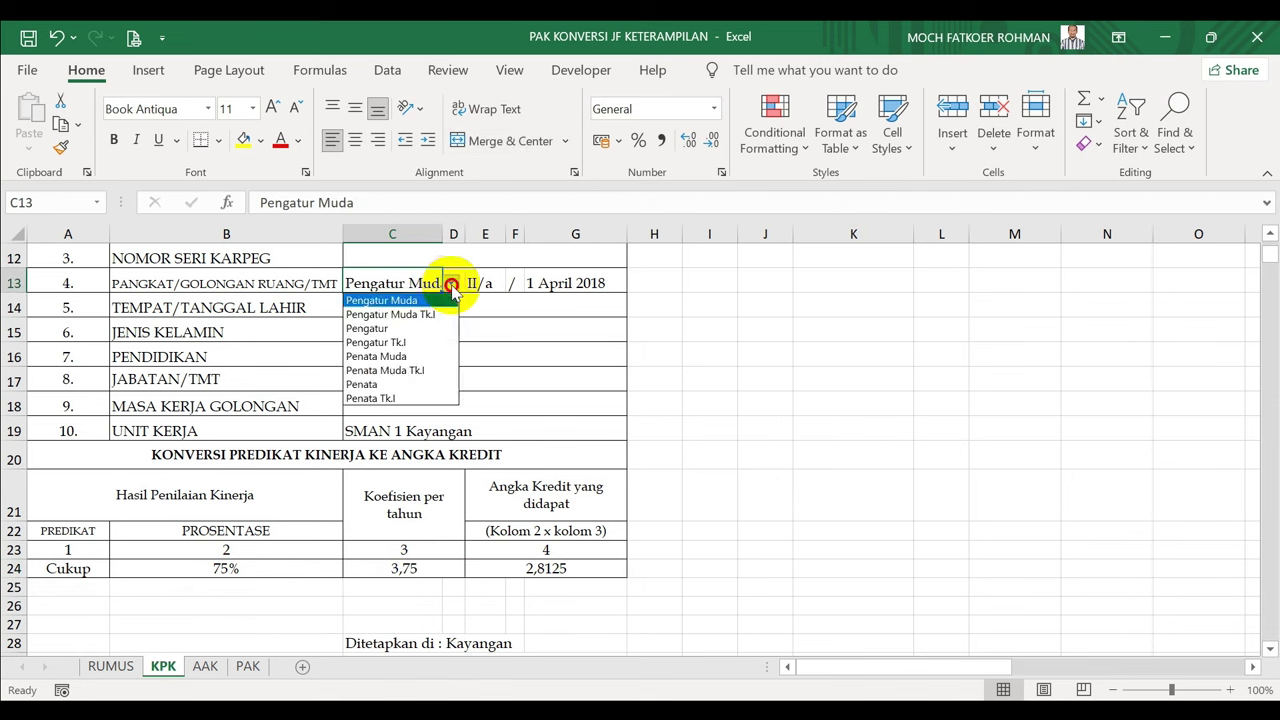
{"action": "left_click", "coordinate": [397, 398]}
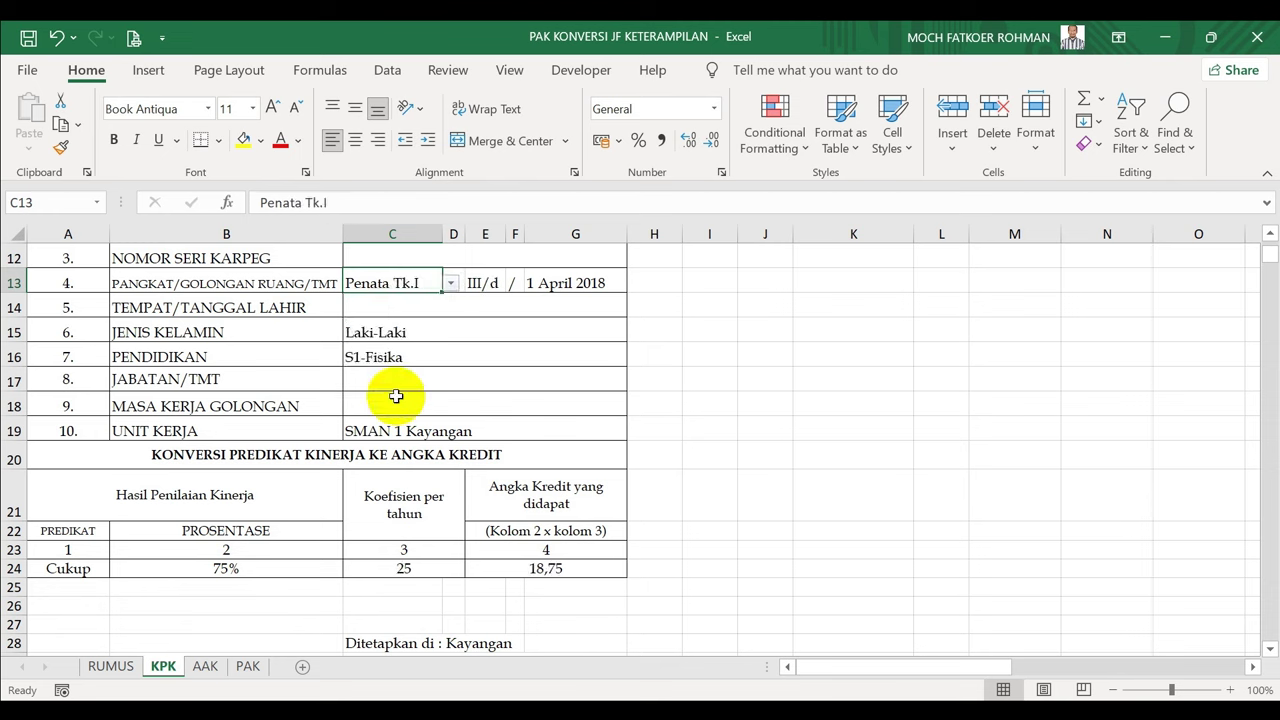
{"action": "left_click", "coordinate": [412, 568]}
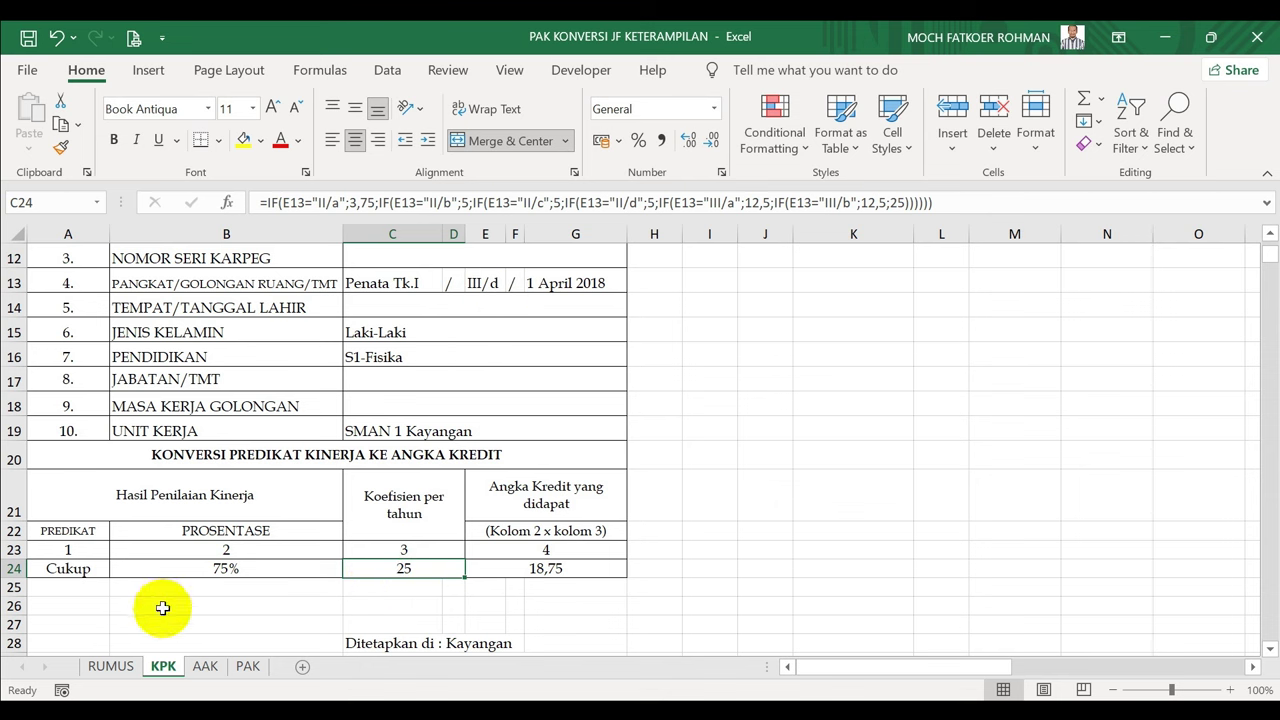
{"action": "left_click", "coordinate": [120, 670]}
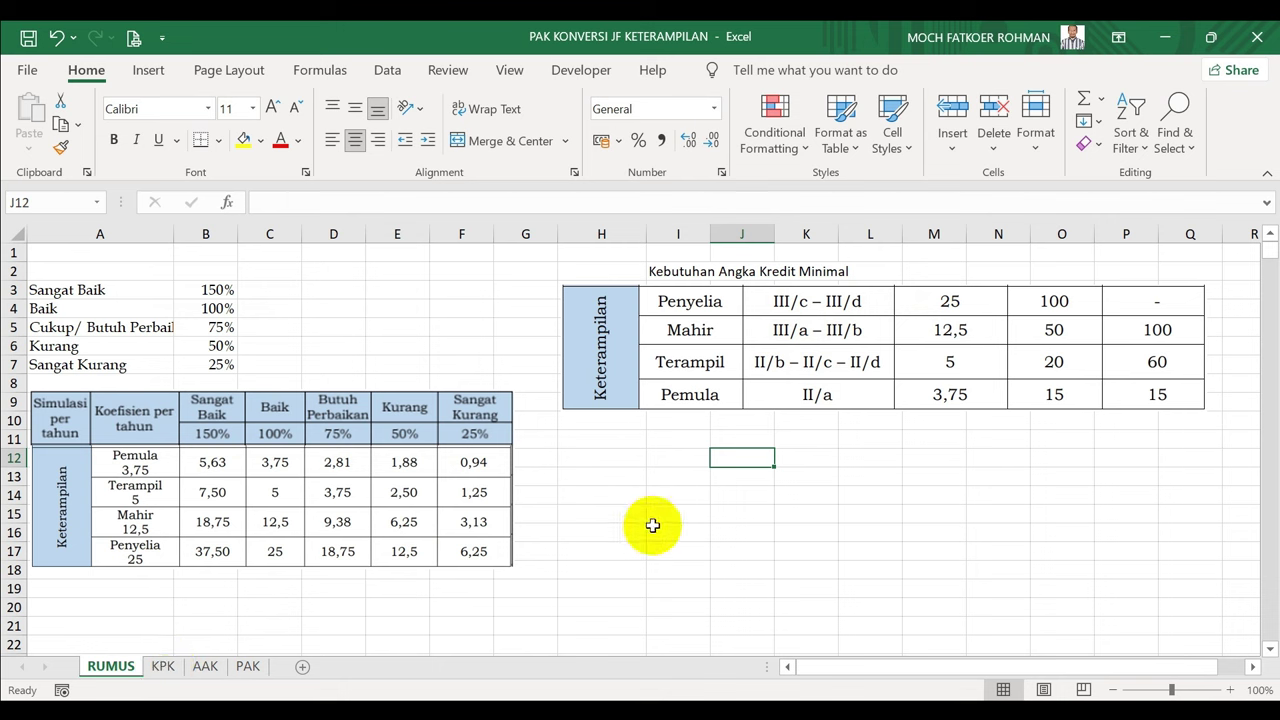
{"action": "left_click", "coordinate": [164, 667]}
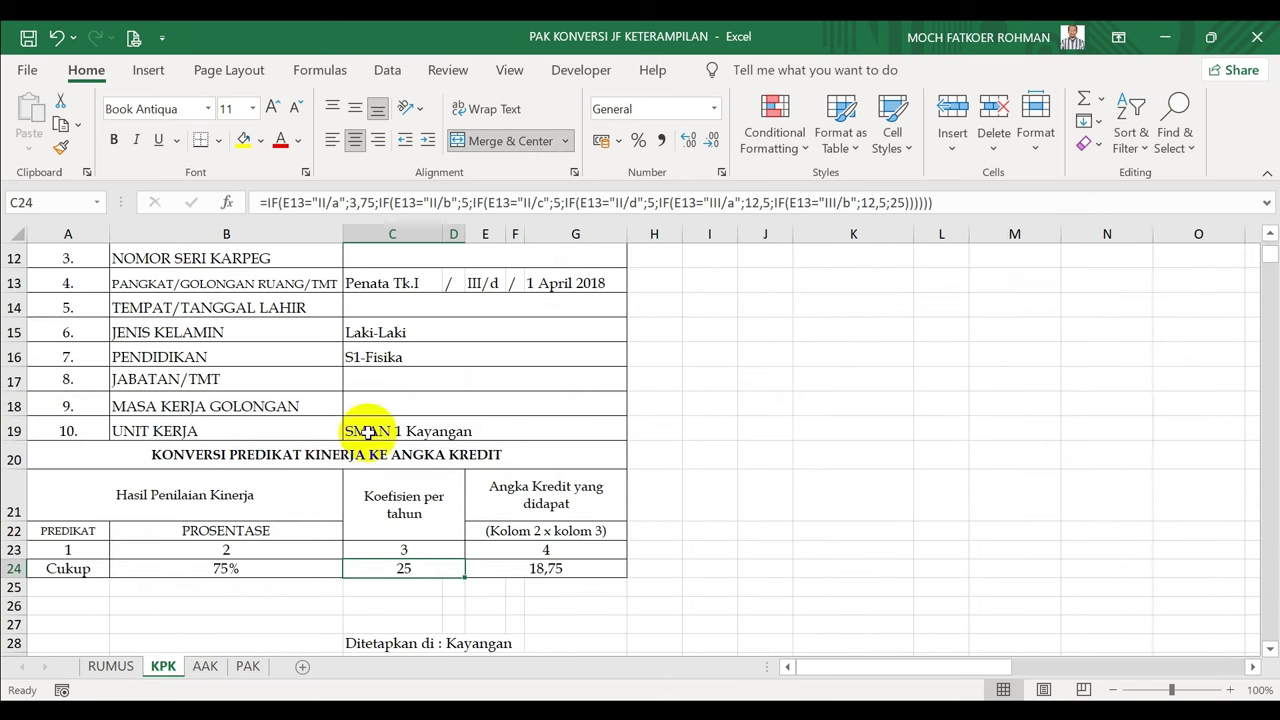
Set the rank in C13 to Pengatur and check its coefficient against the minimum credit table on the RUMUS sheet
{"action": "left_click", "coordinate": [430, 284]}
{"action": "left_click", "coordinate": [450, 285]}
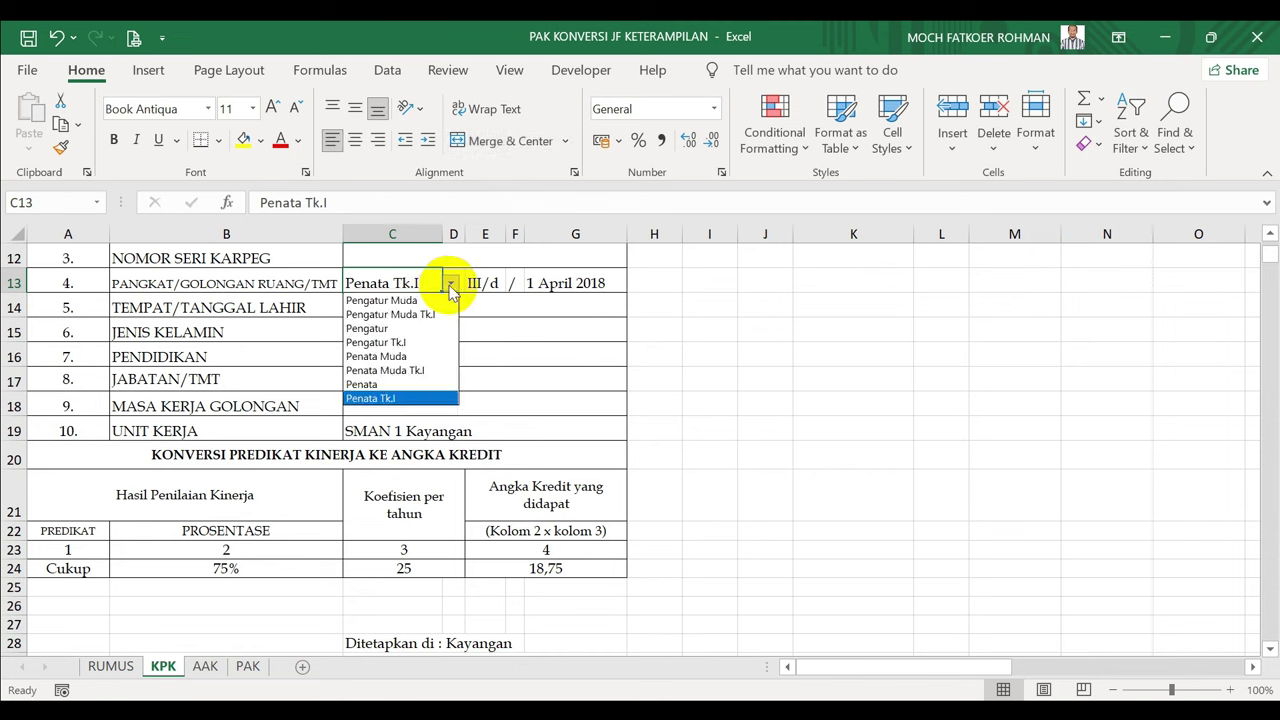
{"action": "left_click", "coordinate": [410, 329]}
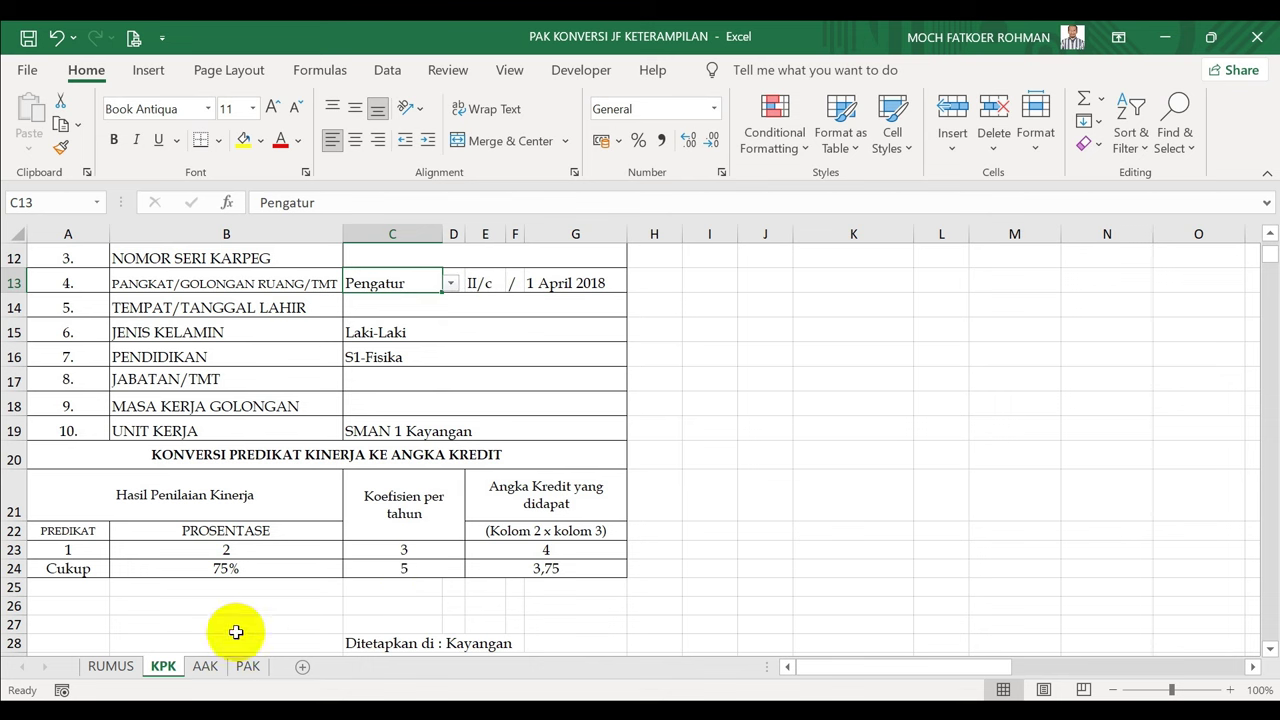
{"action": "left_click", "coordinate": [111, 665]}
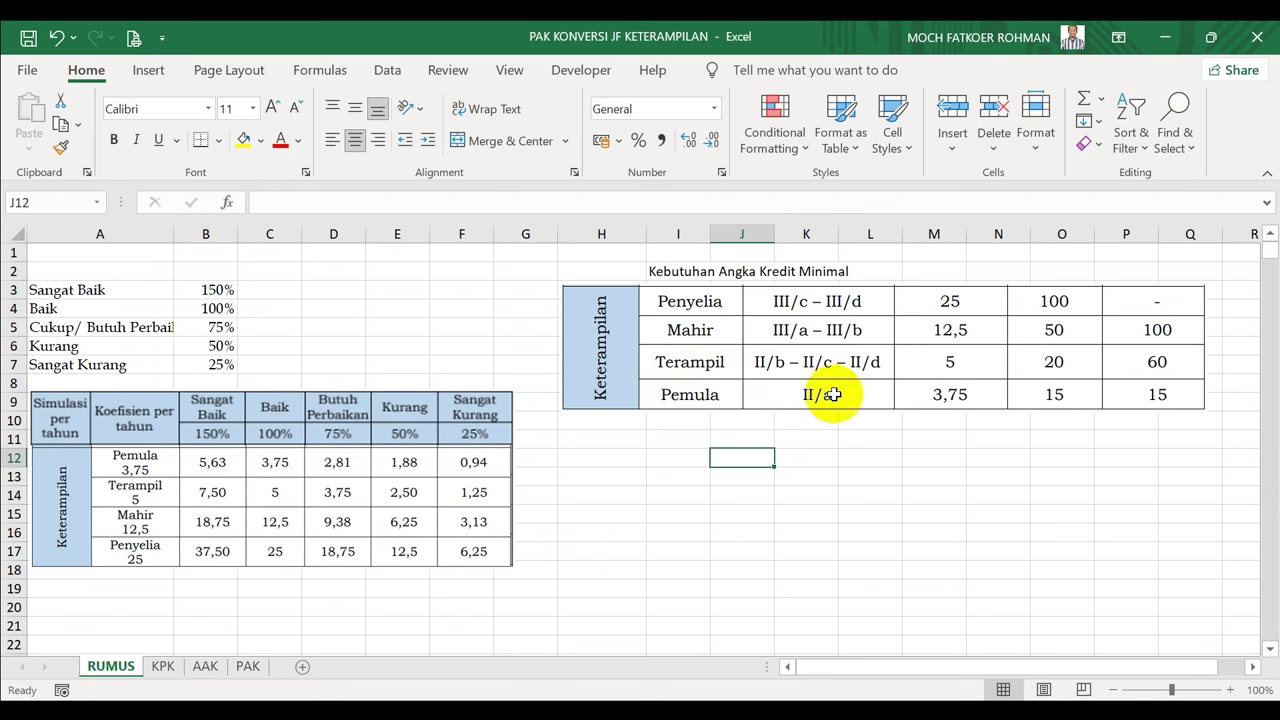
{"action": "left_click", "coordinate": [163, 666]}
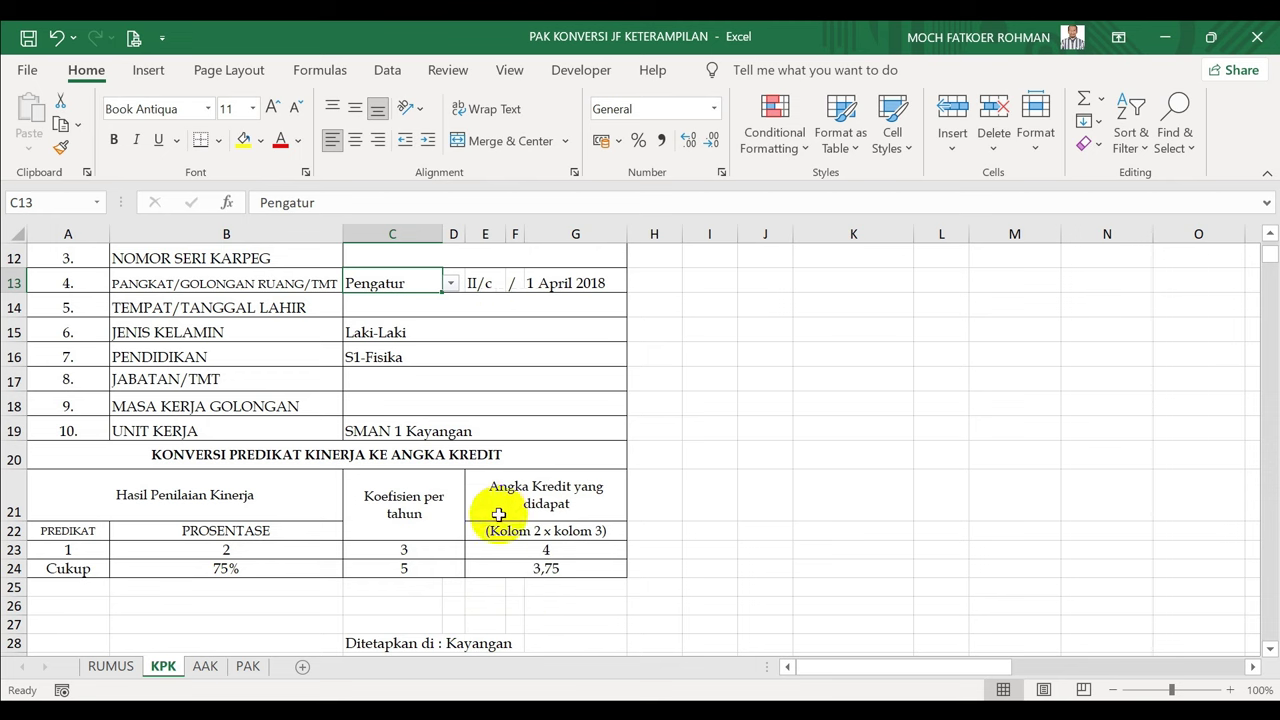
Set the performance predicate in A24 of the KPK sheet to Sangat Baik
{"action": "left_click", "coordinate": [102, 568]}
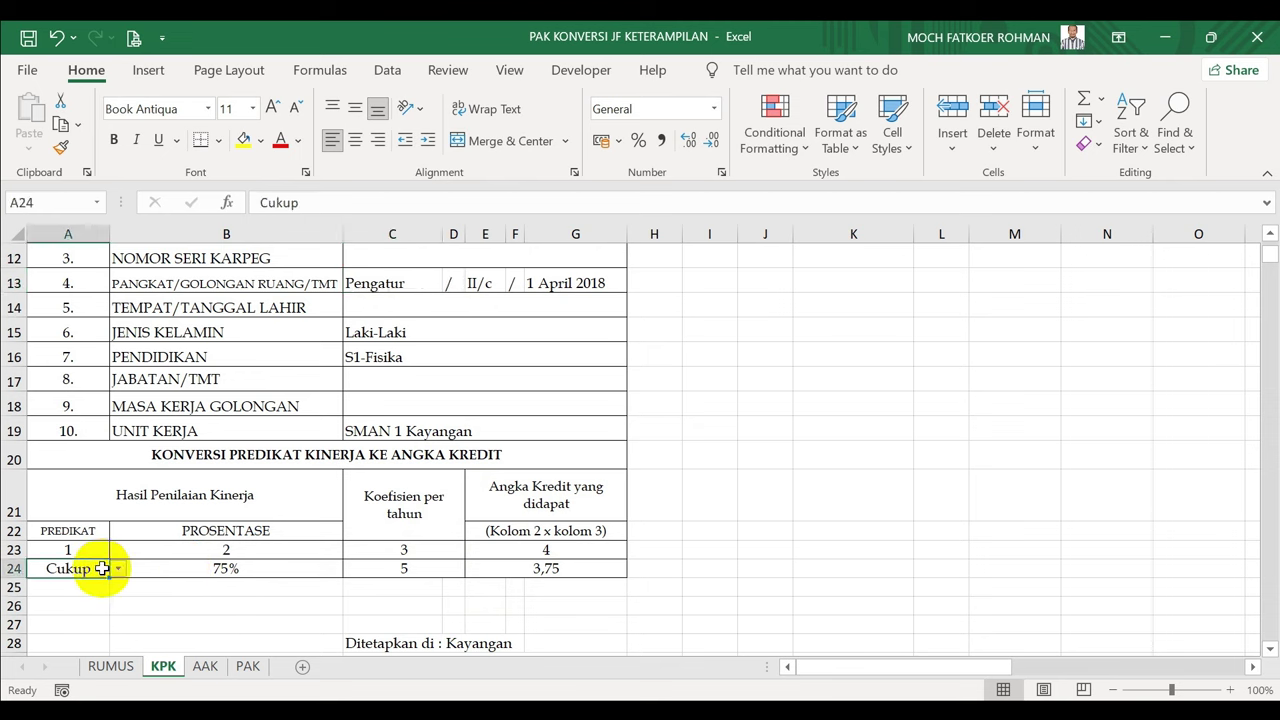
{"action": "left_click", "coordinate": [118, 569]}
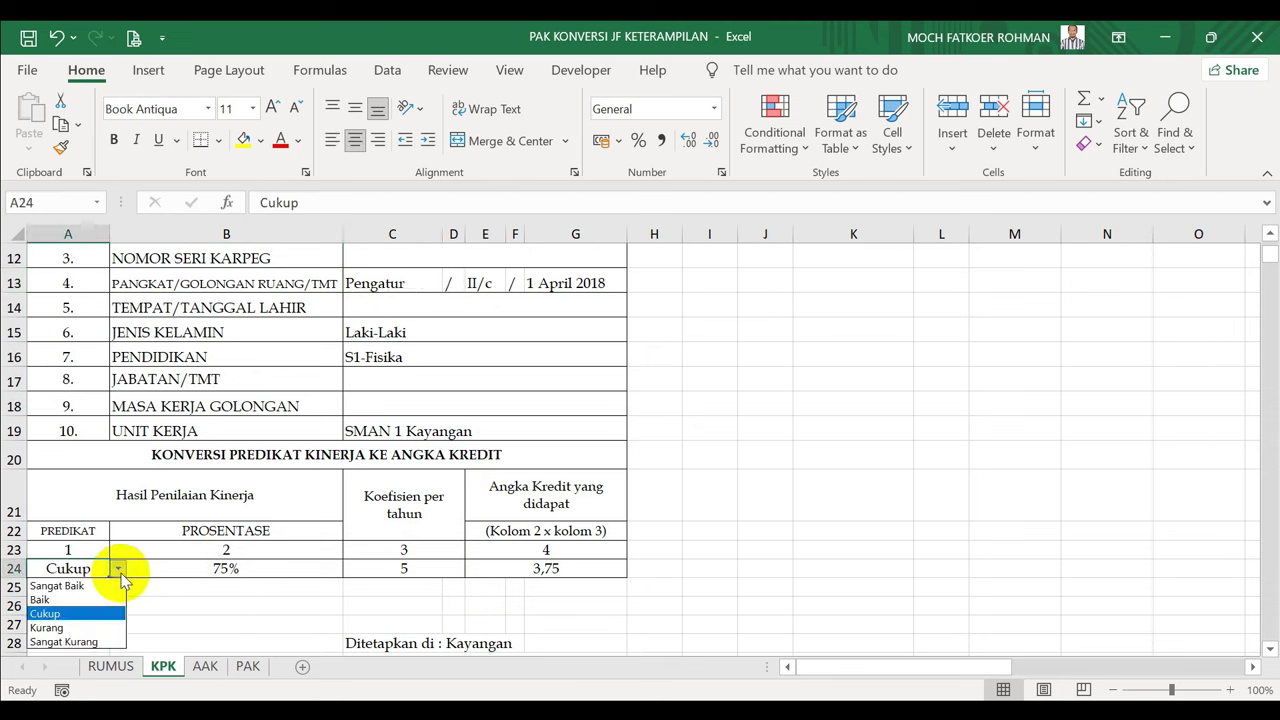
{"action": "left_click", "coordinate": [86, 586]}
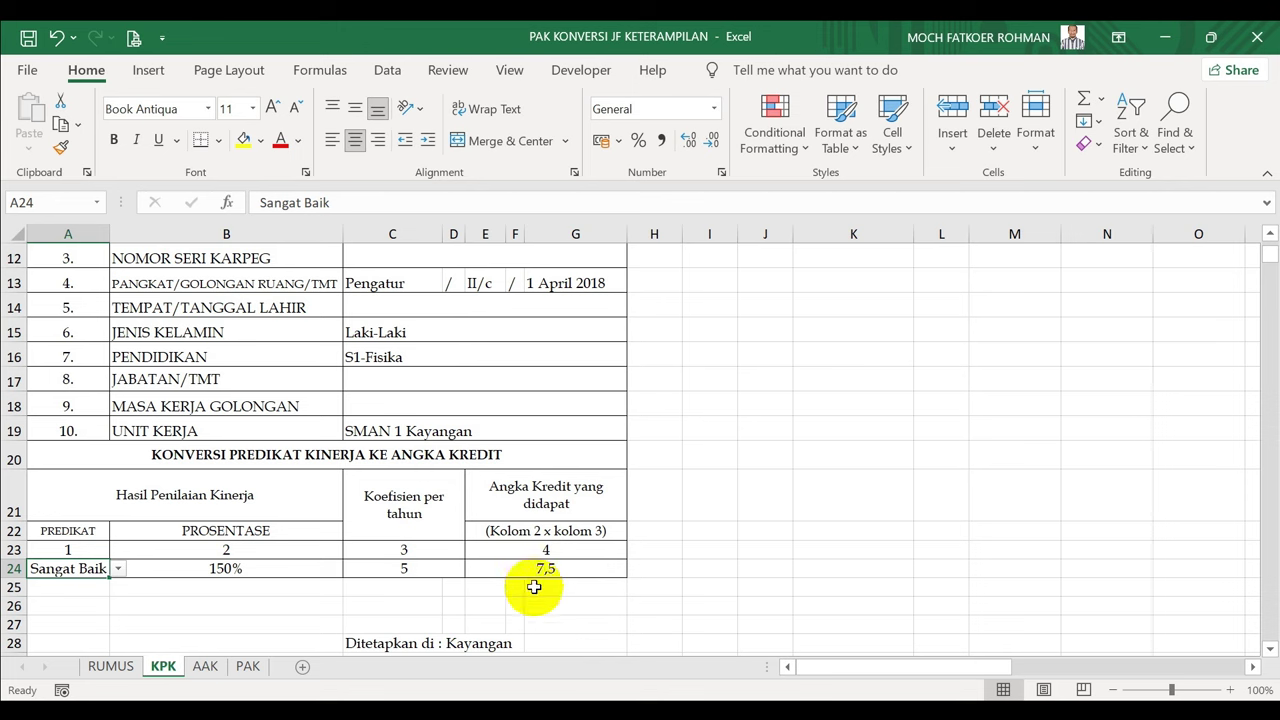
Review the PAK sheet, checking the personal details, the old and new credit points and the minimum credit requirements
{"action": "left_click", "coordinate": [248, 667]}
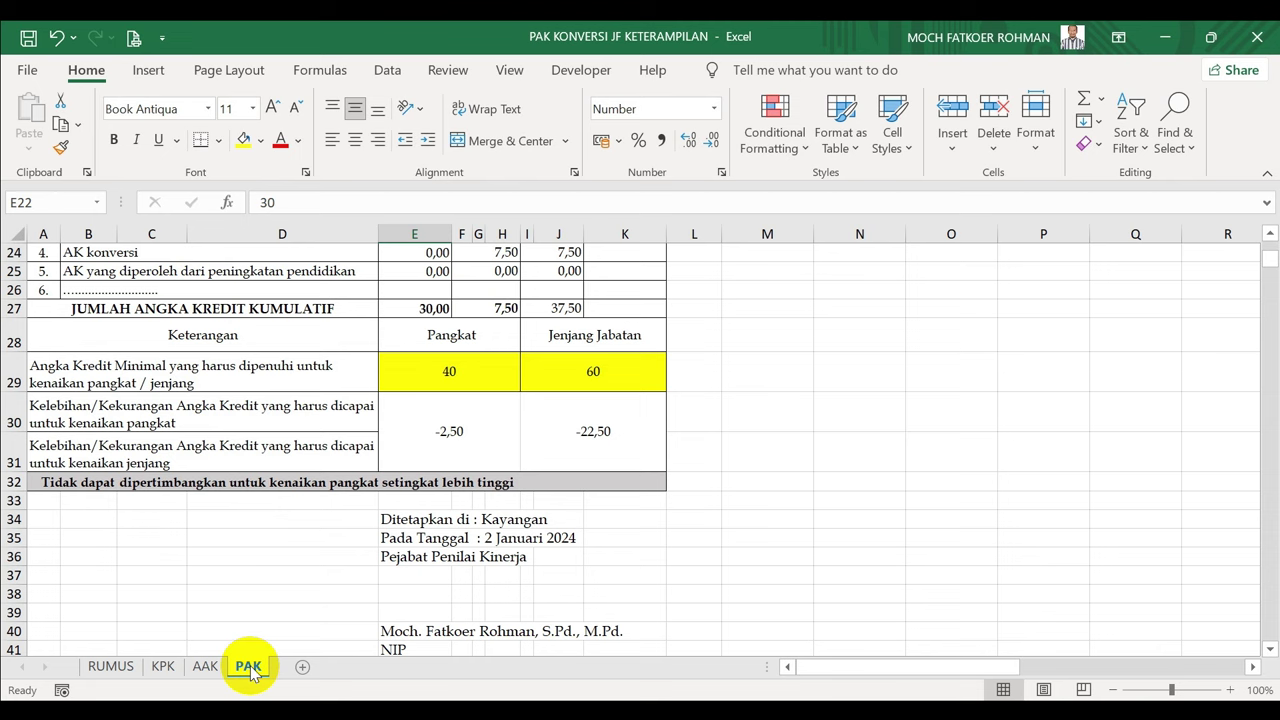
{"action": "scroll", "coordinate": [818, 482], "scroll_direction": "down", "scroll_amount": 1}
{"action": "scroll", "coordinate": [818, 482], "scroll_direction": "up", "scroll_amount": 3}
{"action": "scroll", "coordinate": [818, 482], "scroll_direction": "up", "scroll_amount": 1}
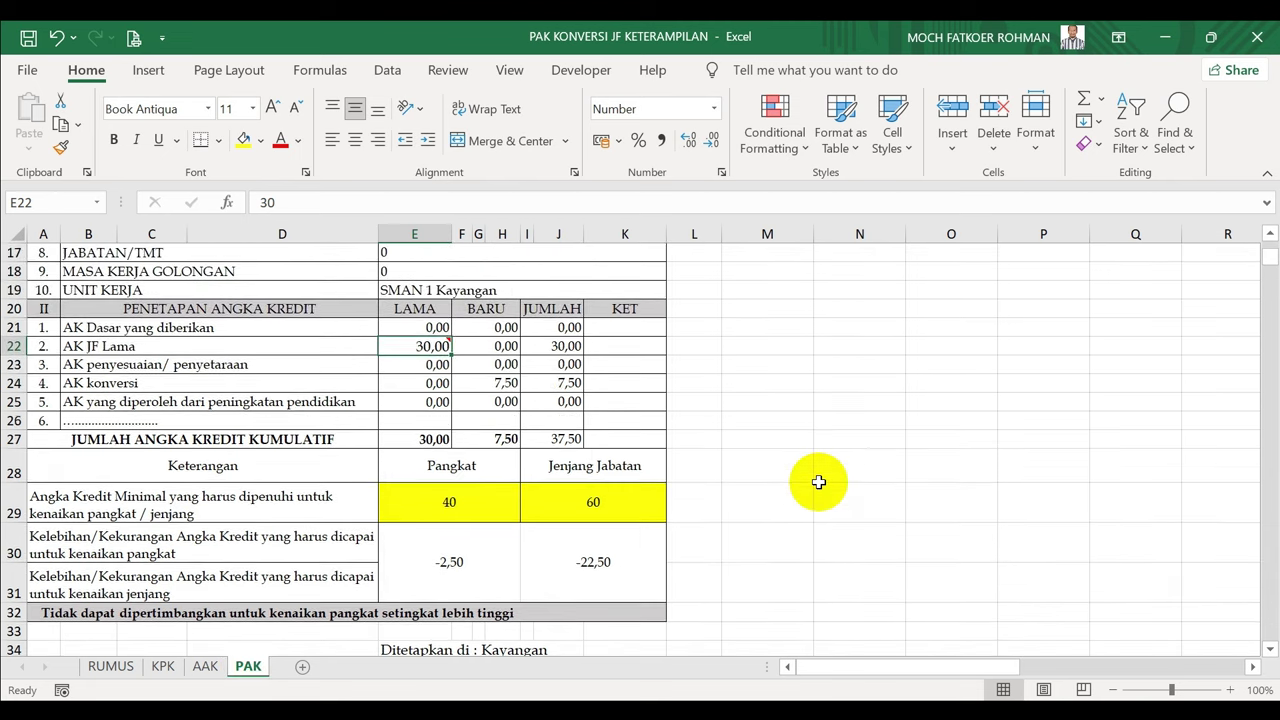
{"action": "mouse_move", "coordinate": [432, 346]}
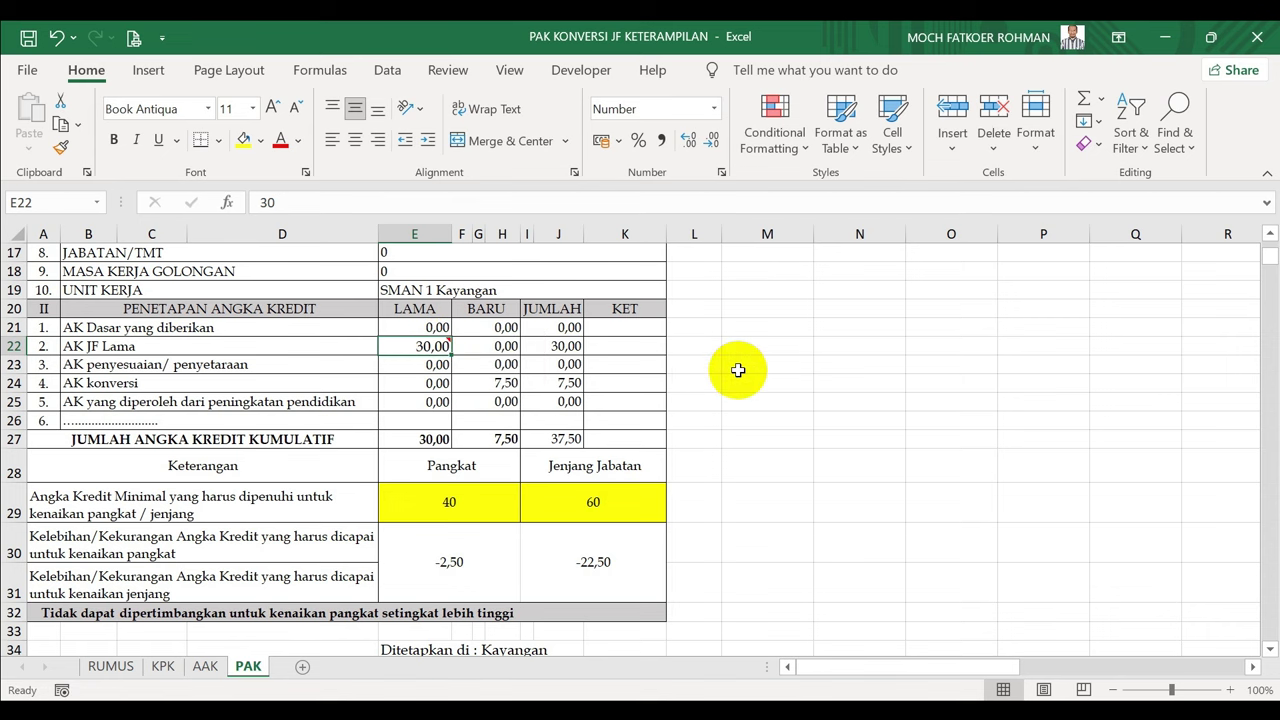
{"action": "scroll", "coordinate": [737, 370], "scroll_direction": "down", "scroll_amount": 1}
{"action": "scroll", "coordinate": [737, 370], "scroll_direction": "up", "scroll_amount": 4}
{"action": "scroll", "coordinate": [737, 370], "scroll_direction": "up", "scroll_amount": 1}
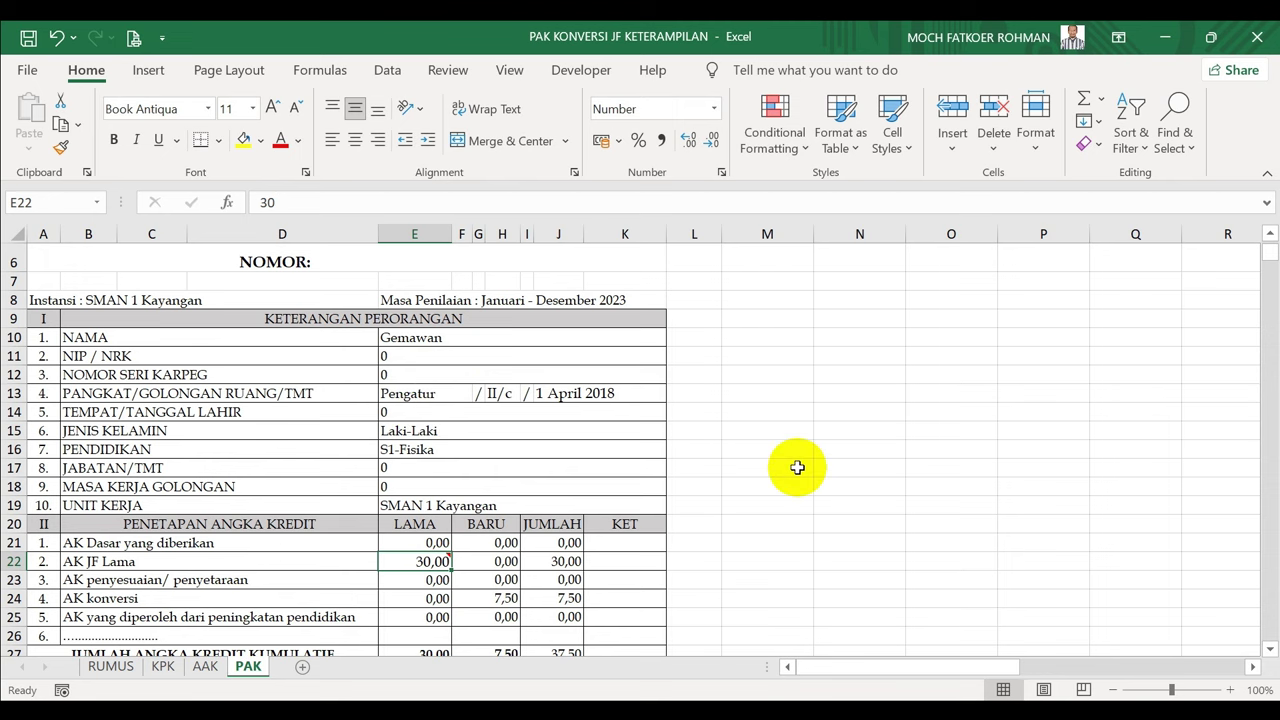
{"action": "scroll", "coordinate": [797, 467], "scroll_direction": "up", "scroll_amount": 1}
{"action": "scroll", "coordinate": [797, 467], "scroll_direction": "down", "scroll_amount": 3}
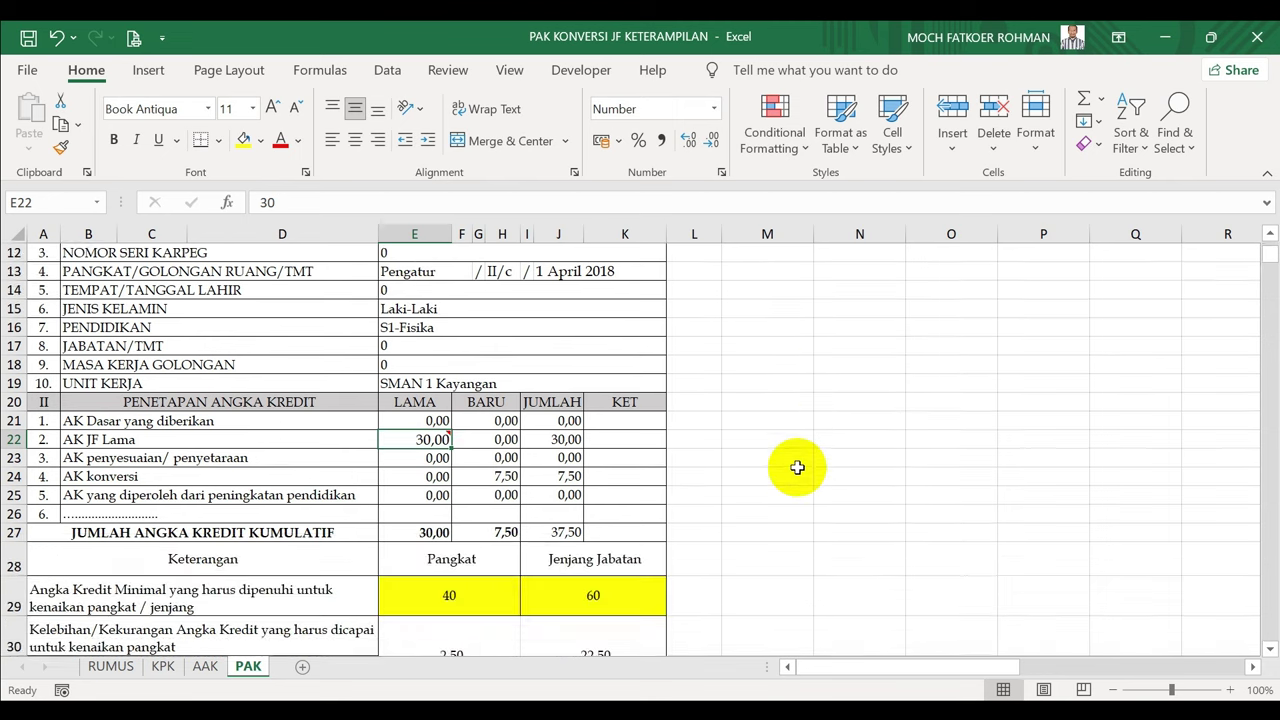
{"action": "scroll", "coordinate": [797, 467], "scroll_direction": "down", "scroll_amount": 3}
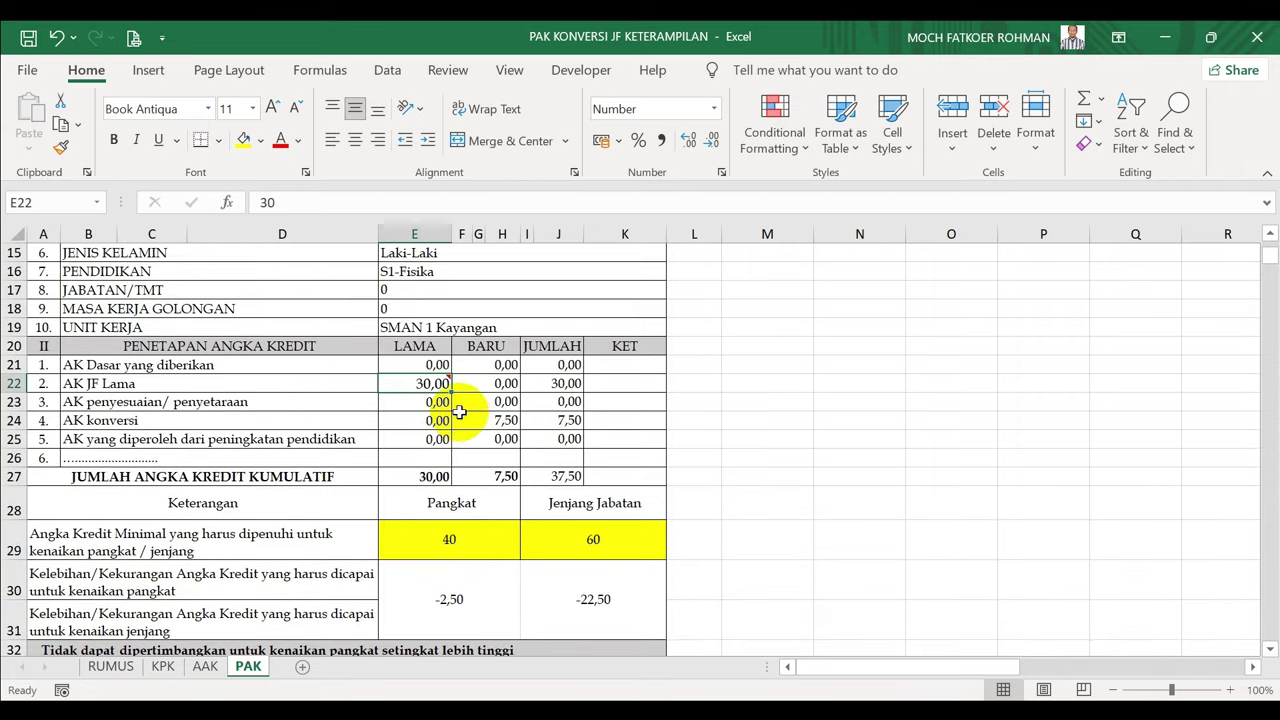
{"action": "mouse_move", "coordinate": [424, 381]}
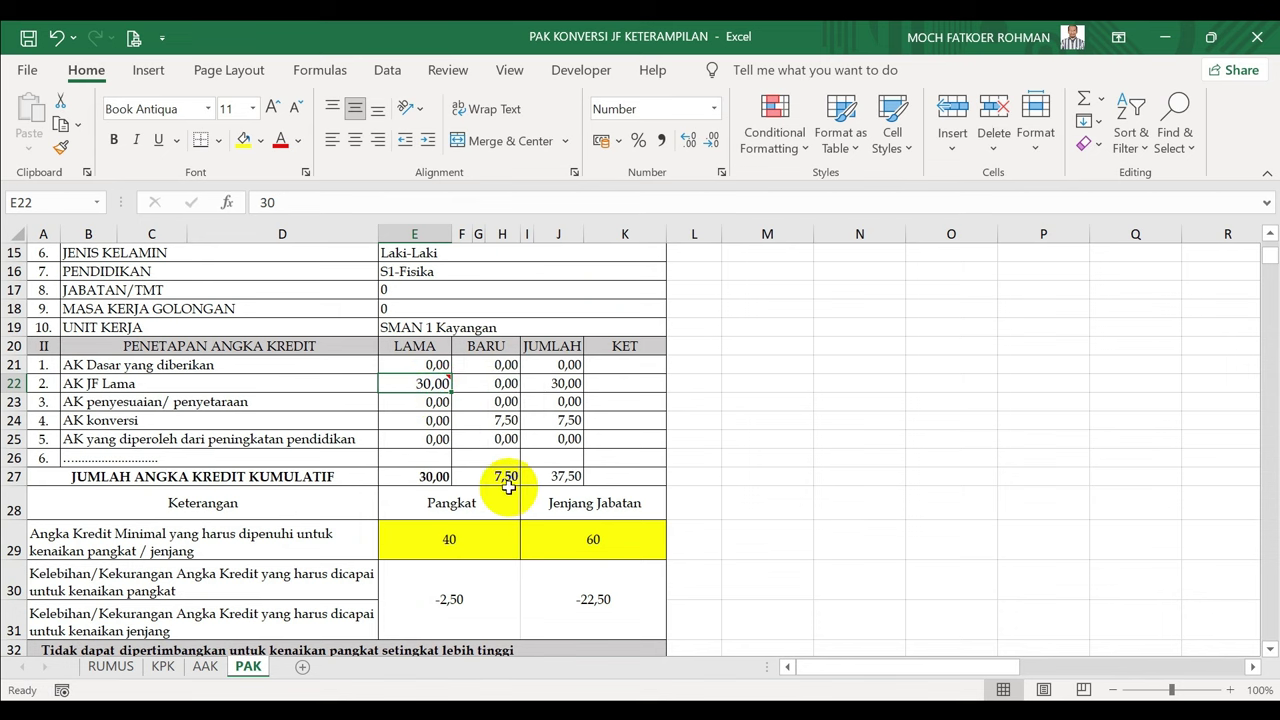
Inspect the new AK konversi formula in F24 and compare its value with the converted credit on the KPK sheet
{"action": "left_click", "coordinate": [510, 420]}
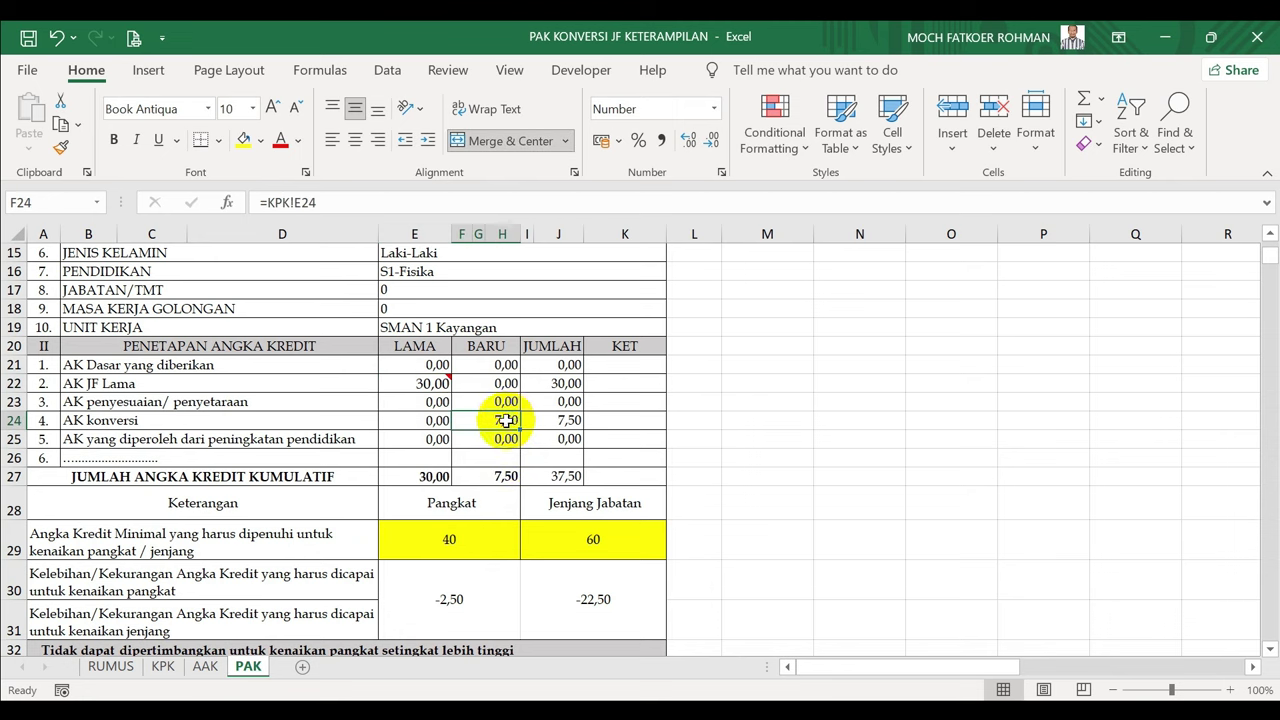
{"action": "left_click", "coordinate": [163, 667]}
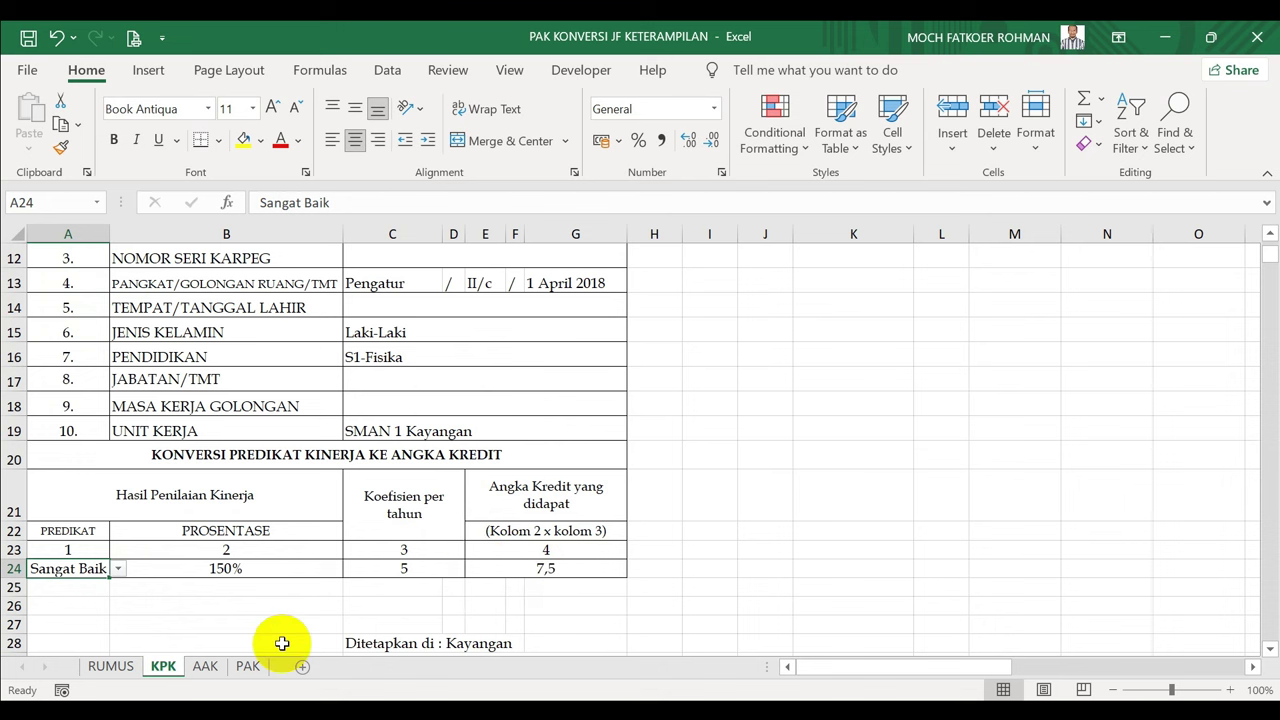
{"action": "left_click", "coordinate": [250, 667]}
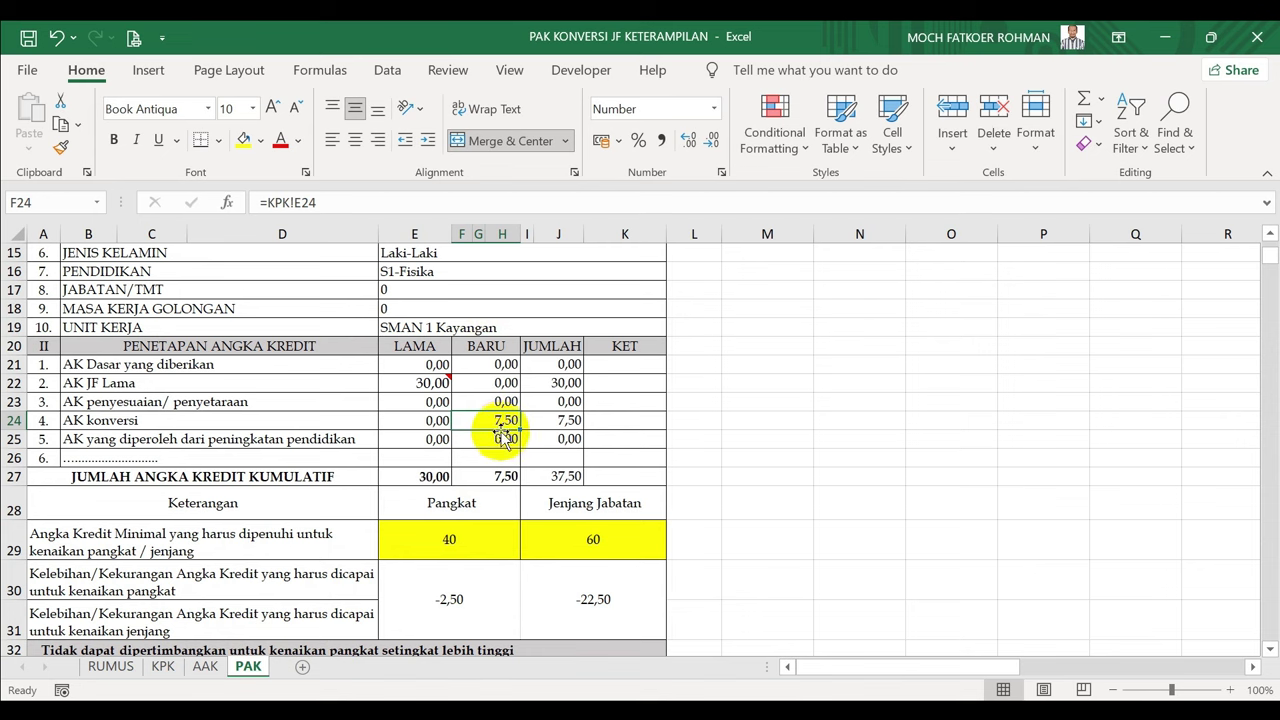
{"action": "mouse_move", "coordinate": [432, 383]}
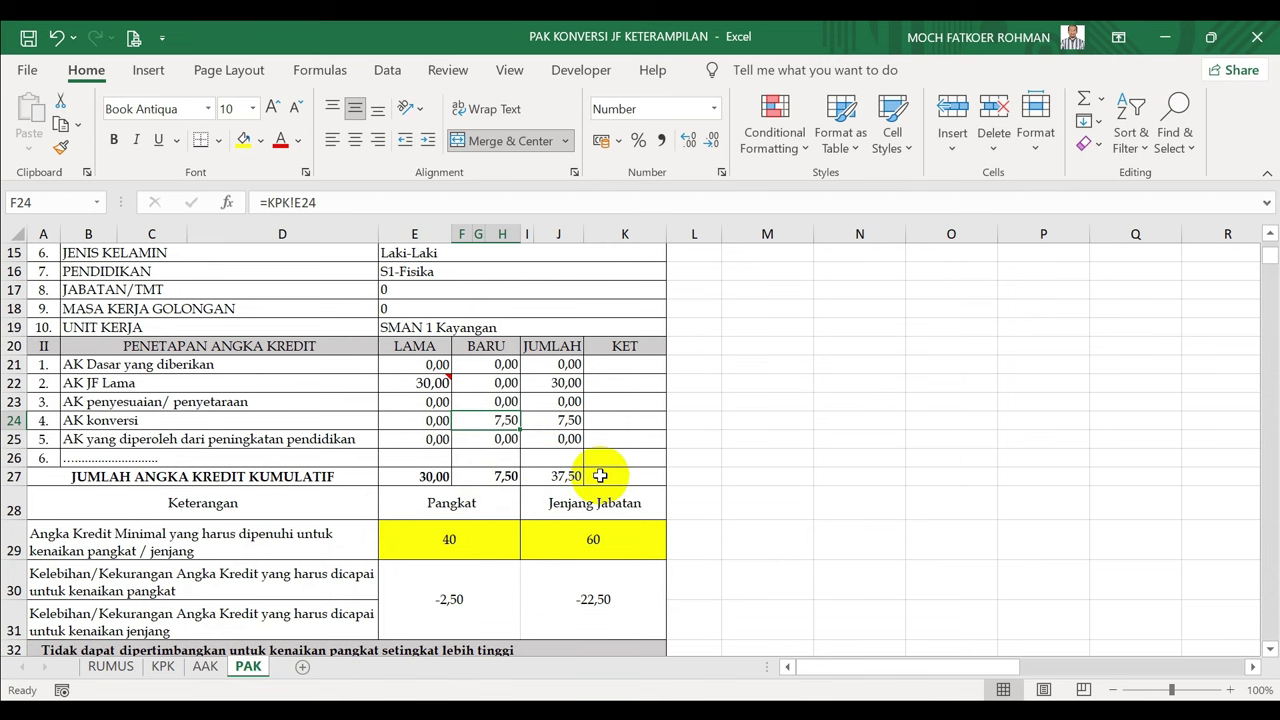
Inspect the minimum credit formulas for Pangkat in E29 and Jenjang Jabatan in I29 against the employee's rank and cumulative credit
{"action": "left_click", "coordinate": [473, 556]}
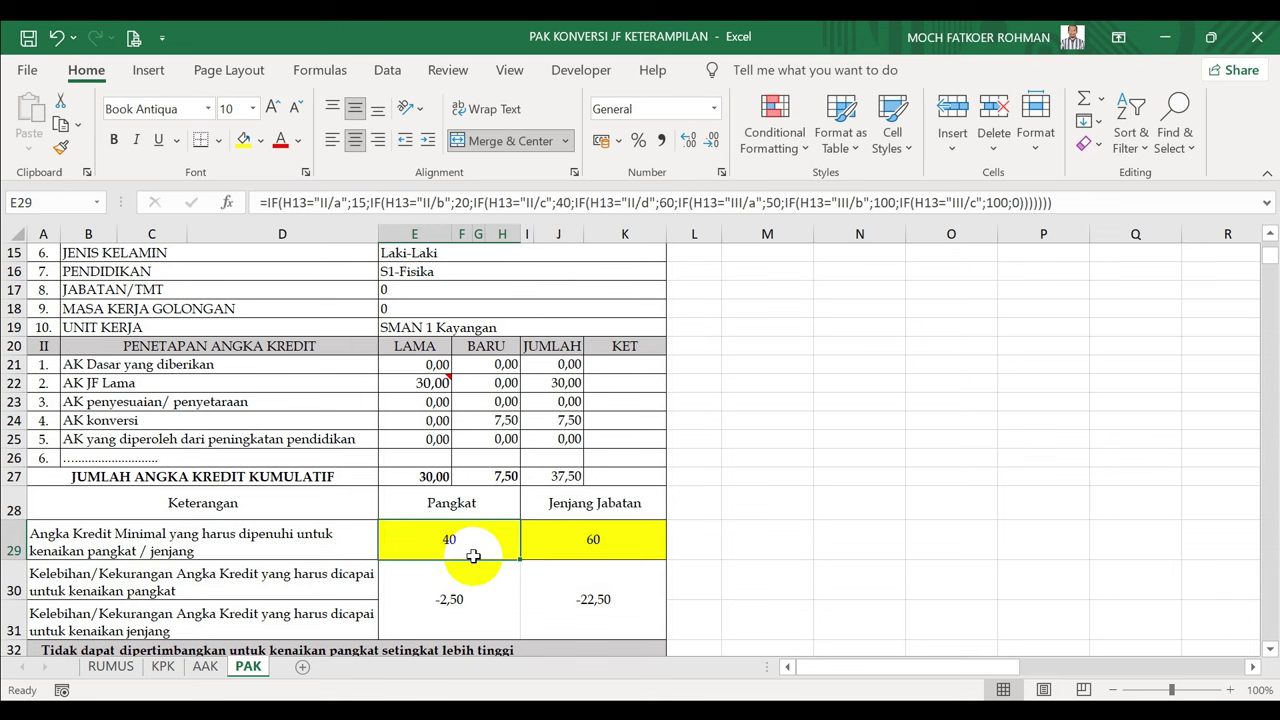
{"action": "left_click", "coordinate": [566, 555]}
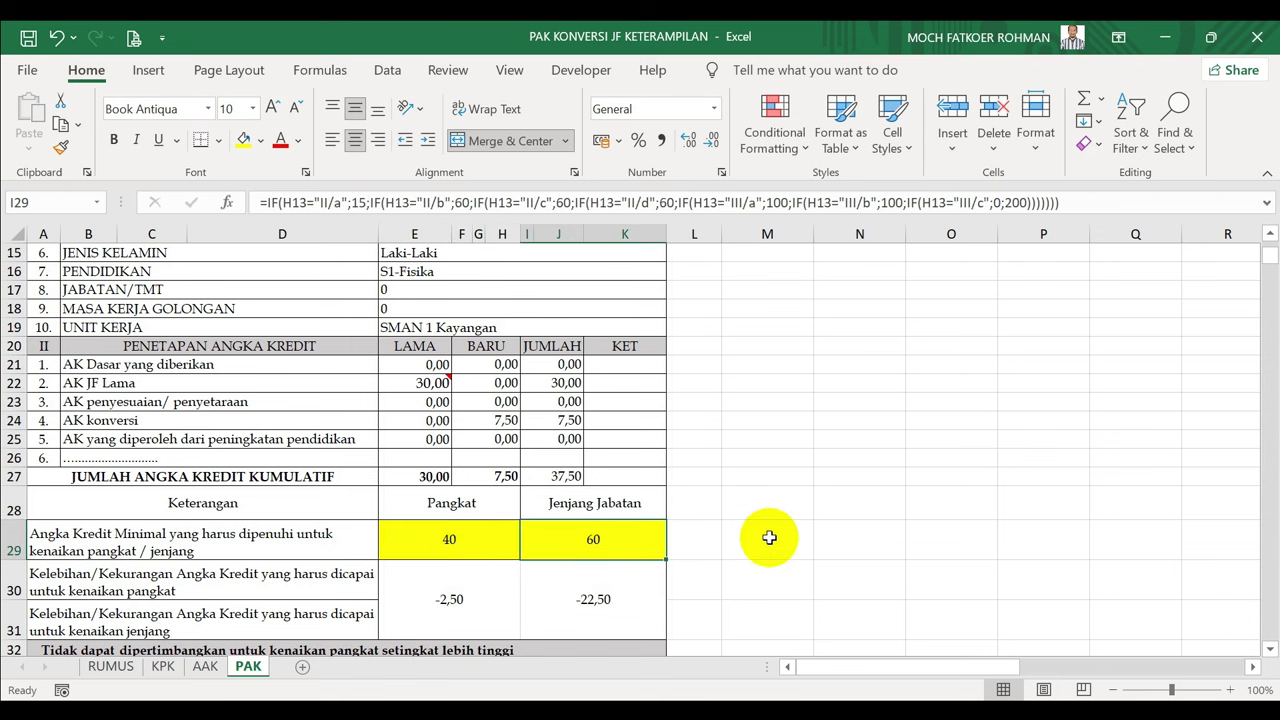
{"action": "scroll", "coordinate": [769, 538], "scroll_direction": "up", "scroll_amount": 1}
{"action": "scroll", "coordinate": [769, 538], "scroll_direction": "down", "scroll_amount": 2}
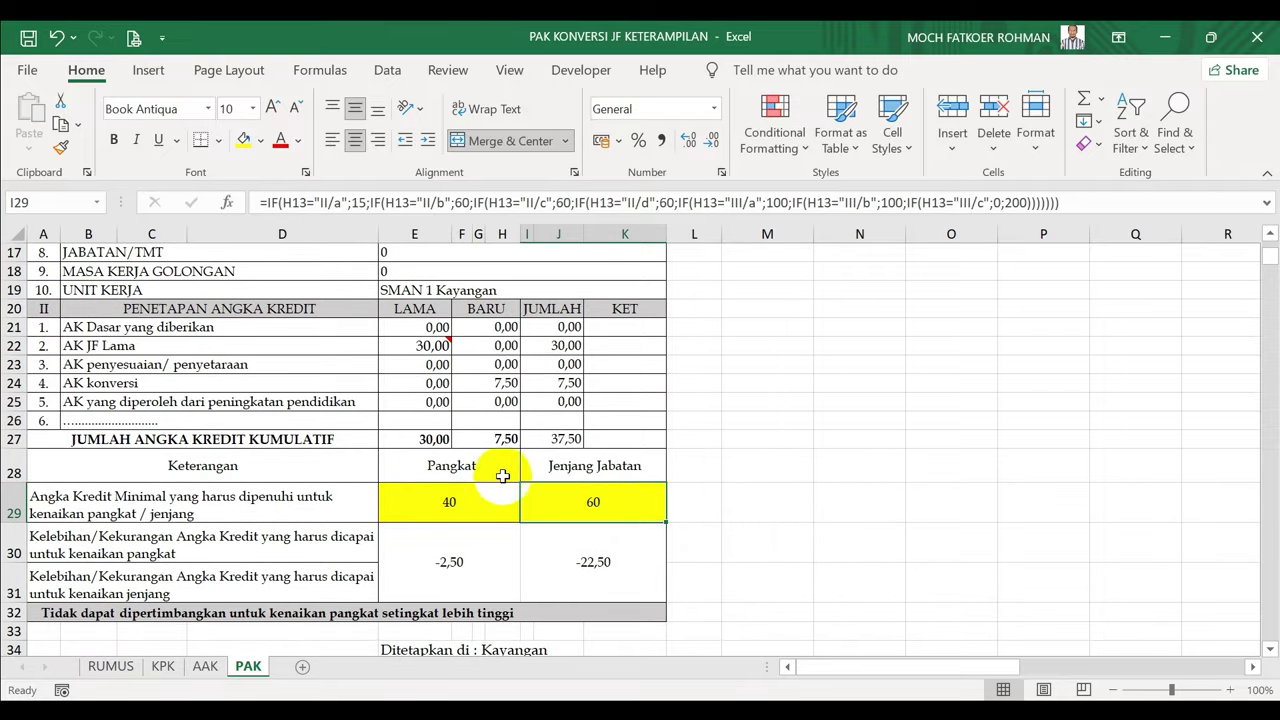
{"action": "scroll", "coordinate": [573, 374], "scroll_direction": "down", "scroll_amount": 1}
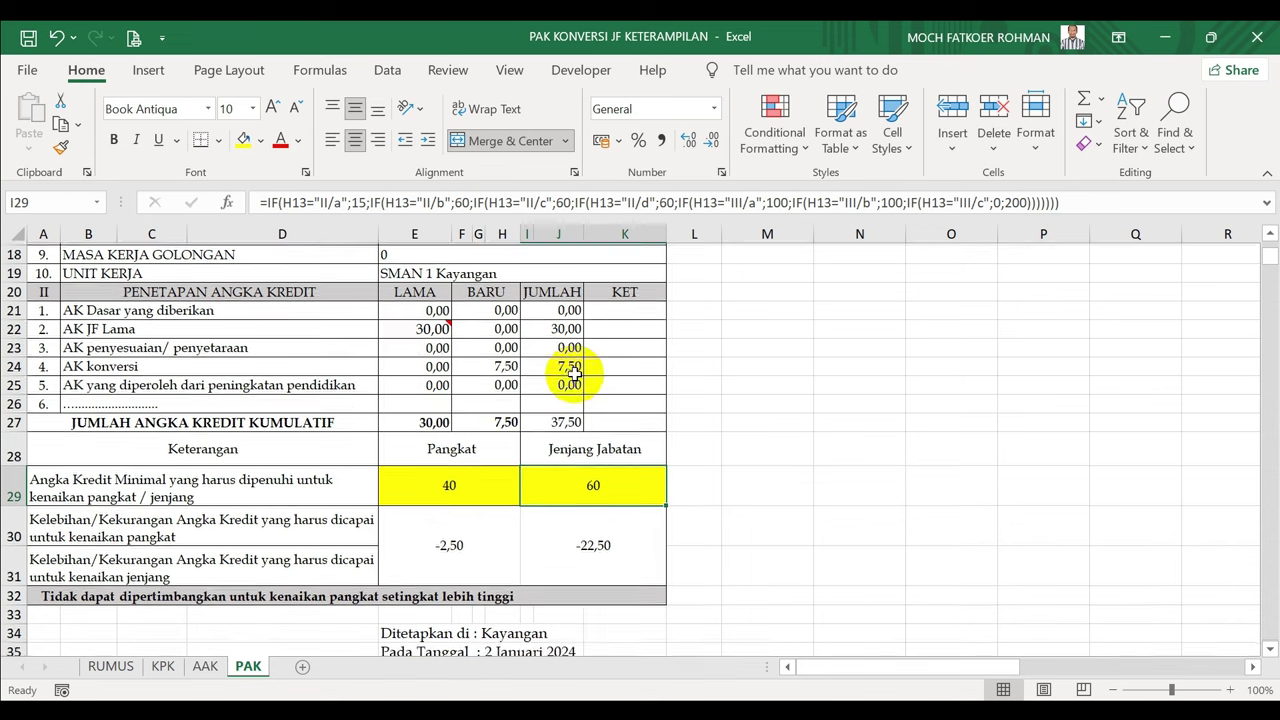
{"action": "scroll", "coordinate": [574, 371], "scroll_direction": "up", "scroll_amount": 2}
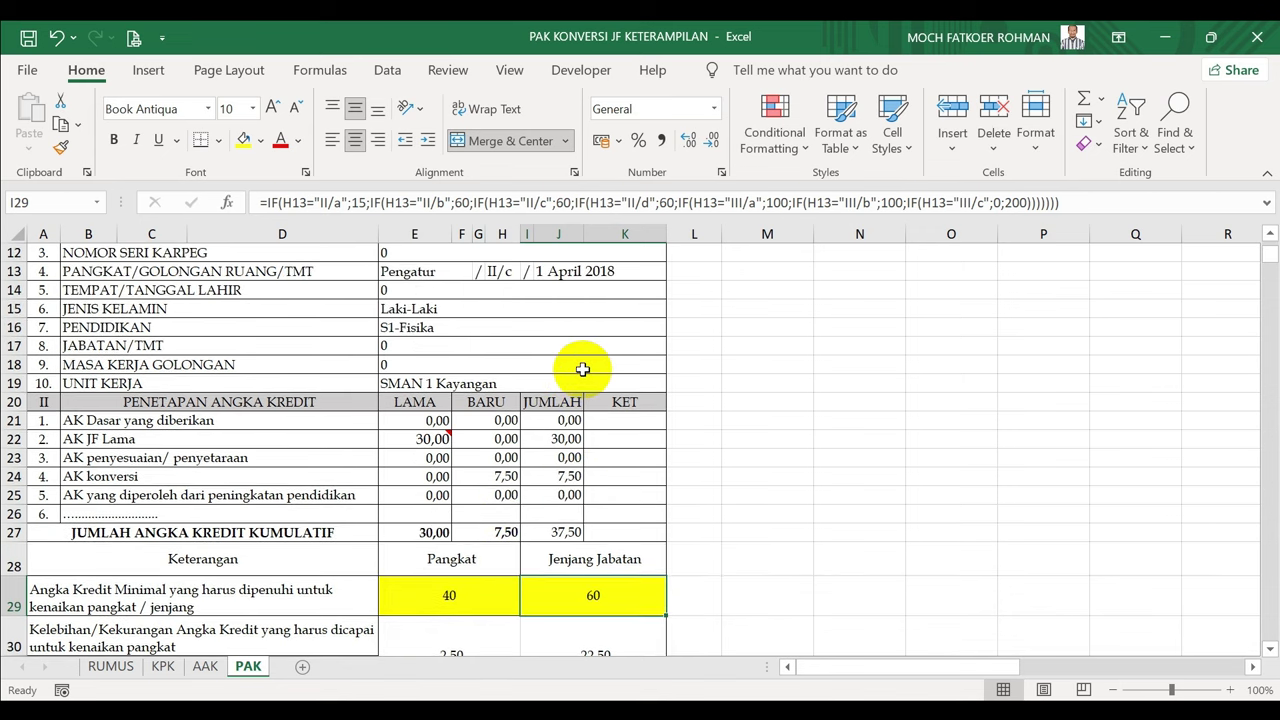
{"action": "scroll", "coordinate": [581, 370], "scroll_direction": "up", "scroll_amount": 1}
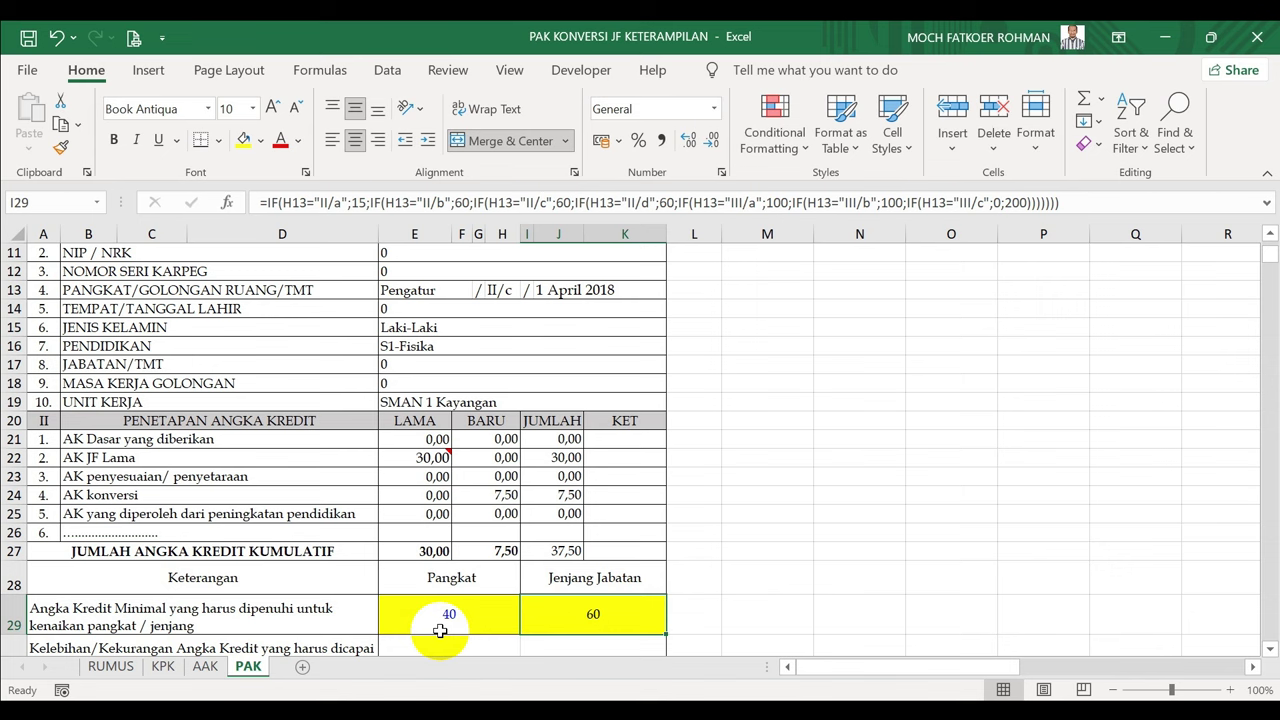
Set the old AK JF Lama credit in E22 of the PAK sheet to 35
{"action": "scroll", "coordinate": [440, 630], "scroll_direction": "down", "scroll_amount": 1}
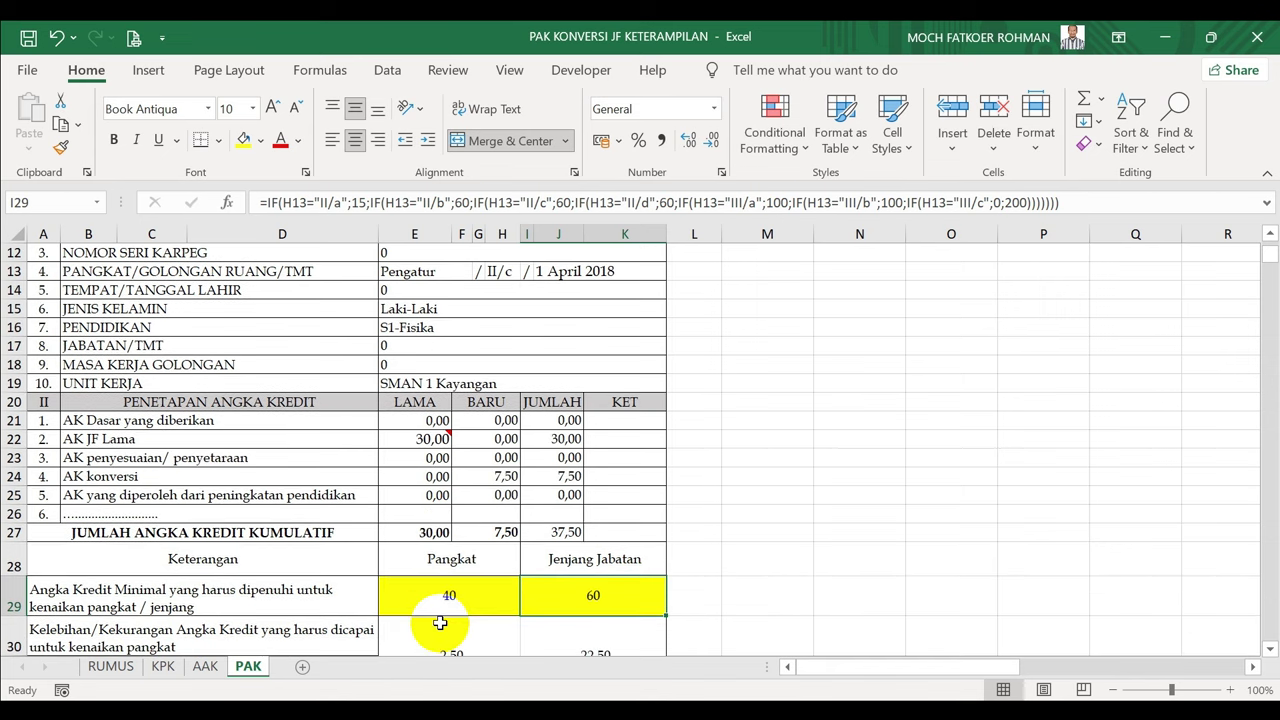
{"action": "scroll", "coordinate": [440, 622], "scroll_direction": "down", "scroll_amount": 2}
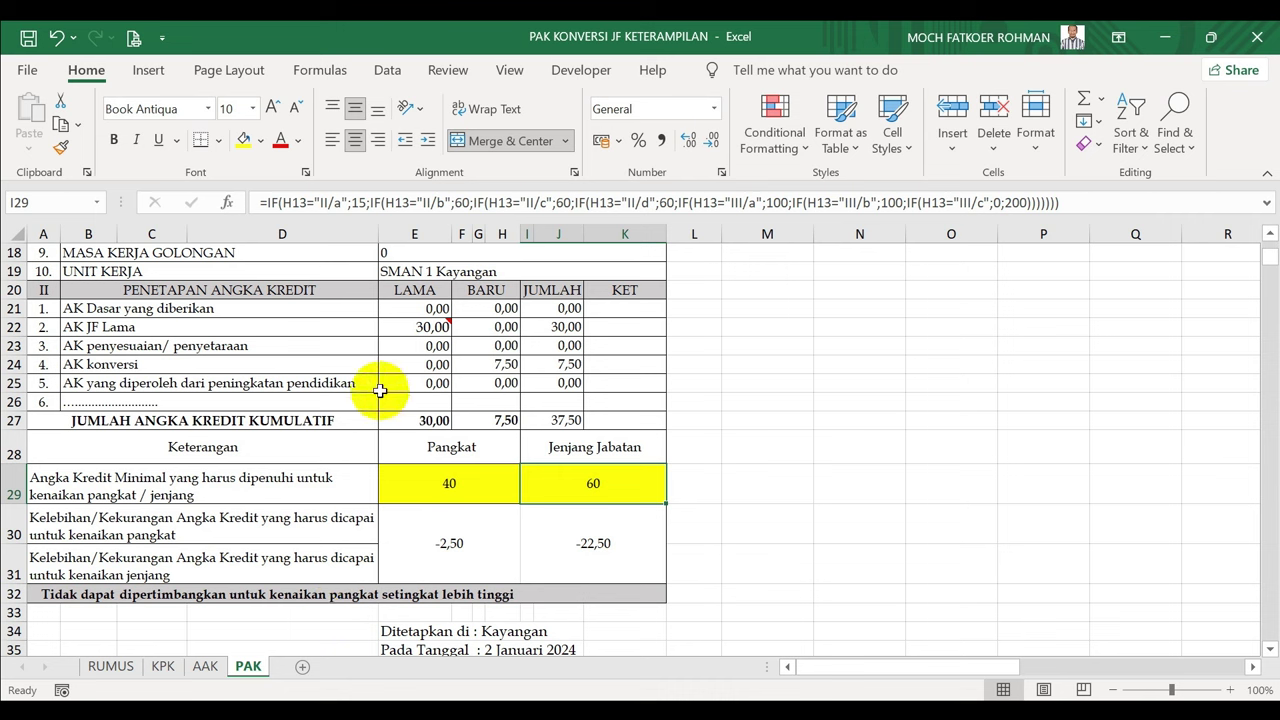
{"action": "left_click", "coordinate": [426, 329]}
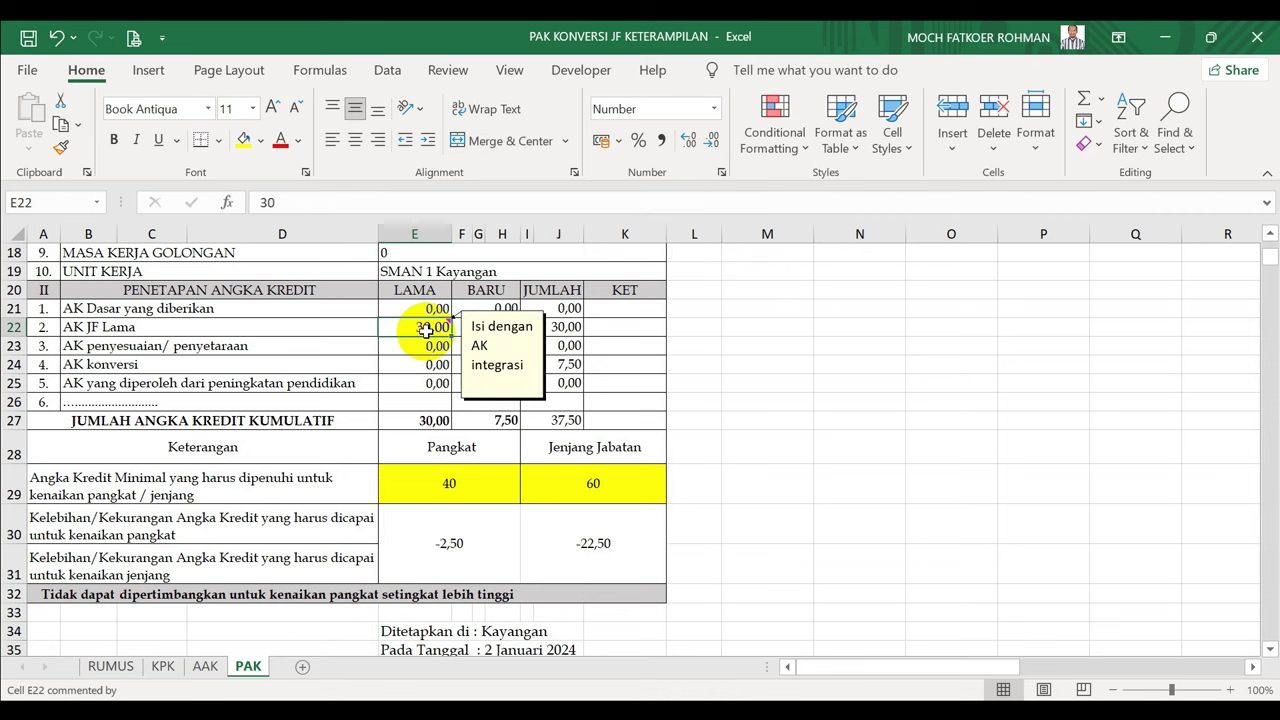
{"action": "type", "text": "35"}
{"action": "key", "text": "Return"}
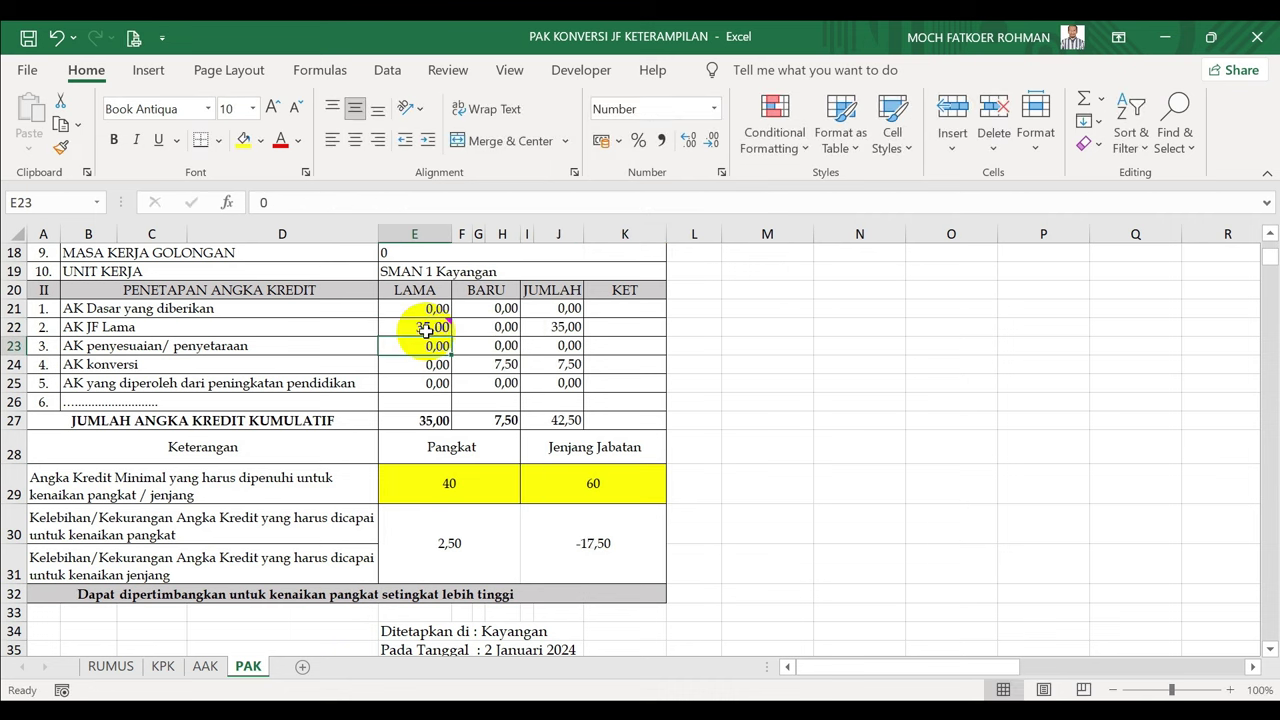